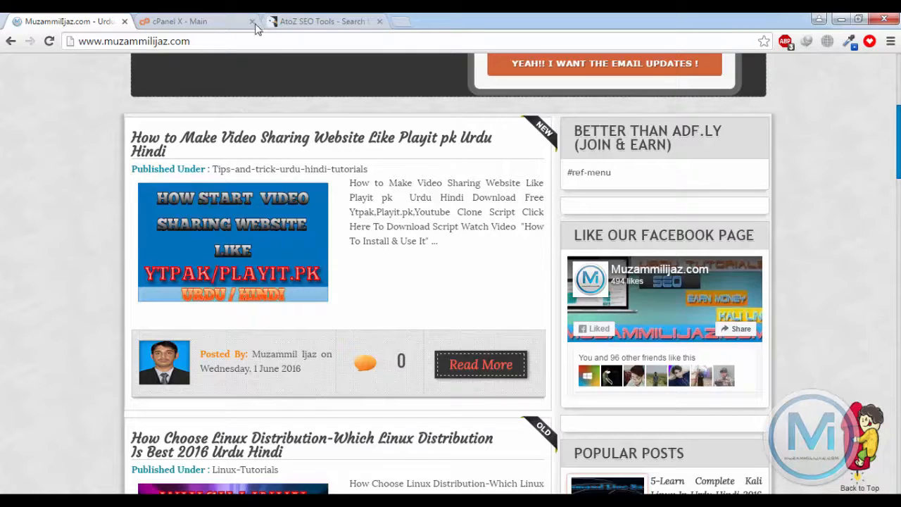
In a new tab, search Google for 'seo tools' and open the Small SEO Tools result in a background tab
left_click(401, 23)
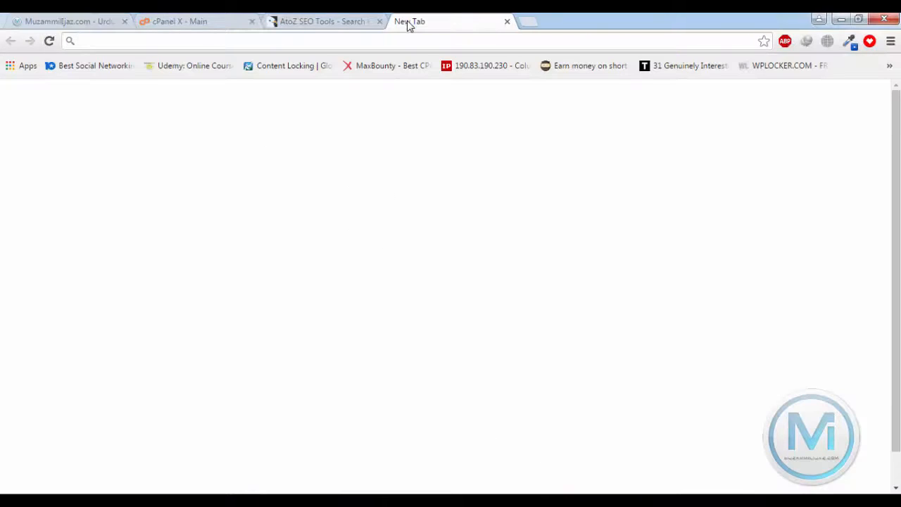
type("seo")
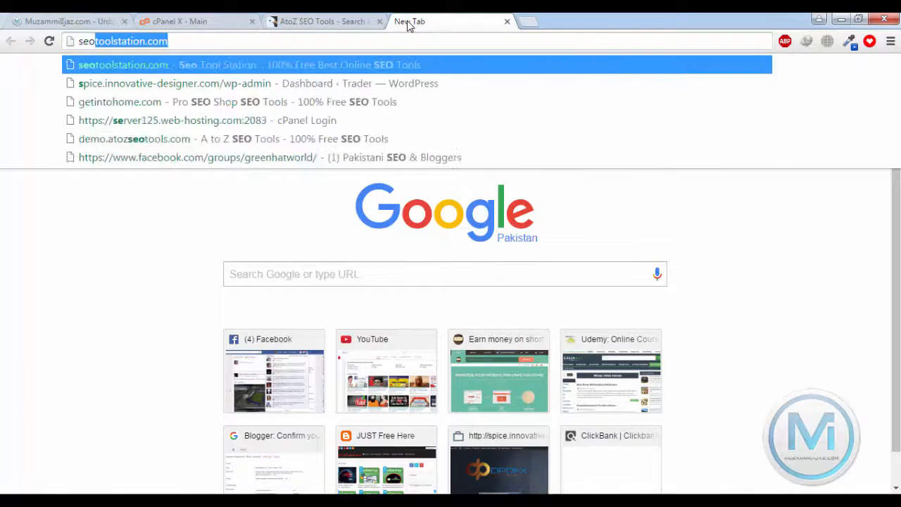
type(" t")
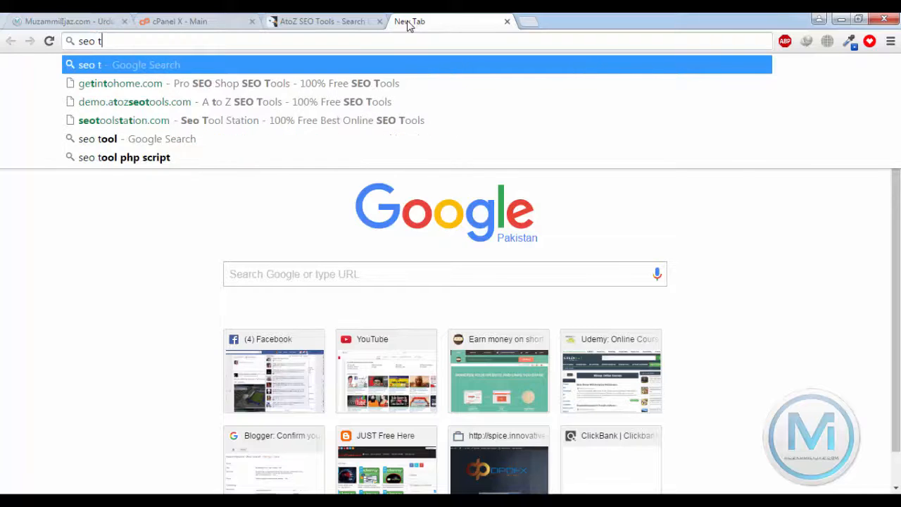
type("ools")
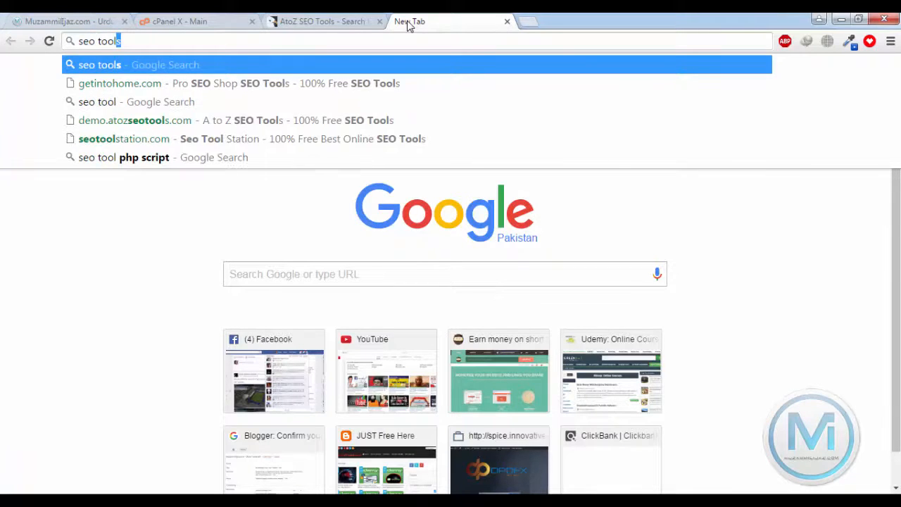
key("Return")
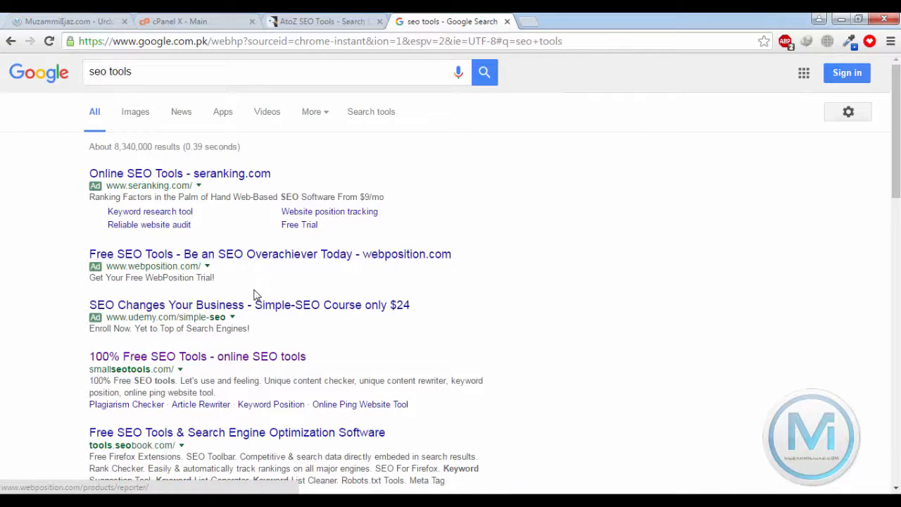
scroll(208, 322, "down", 2)
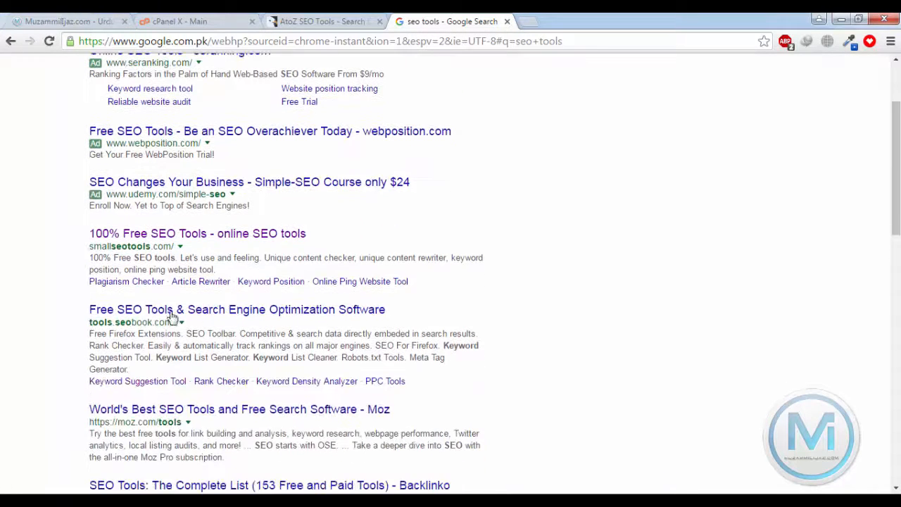
middle_click(141, 236)
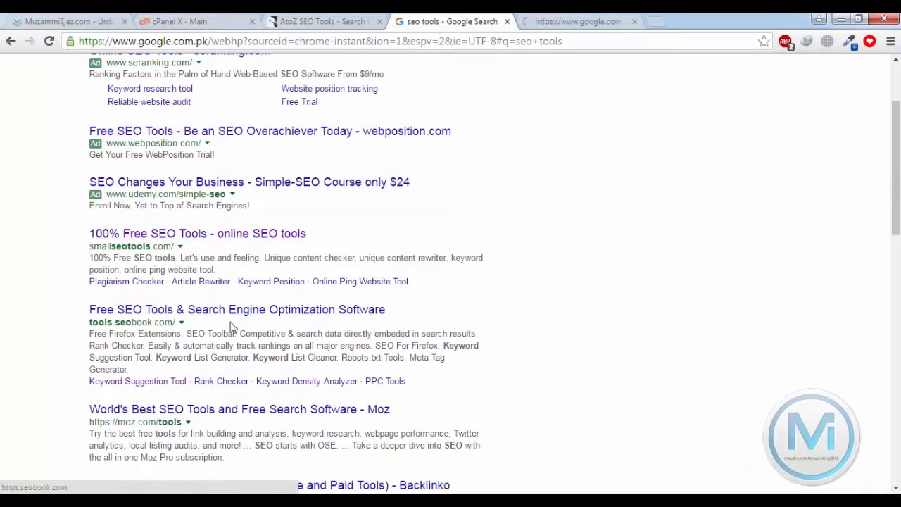
scroll(229, 327, "down", 3)
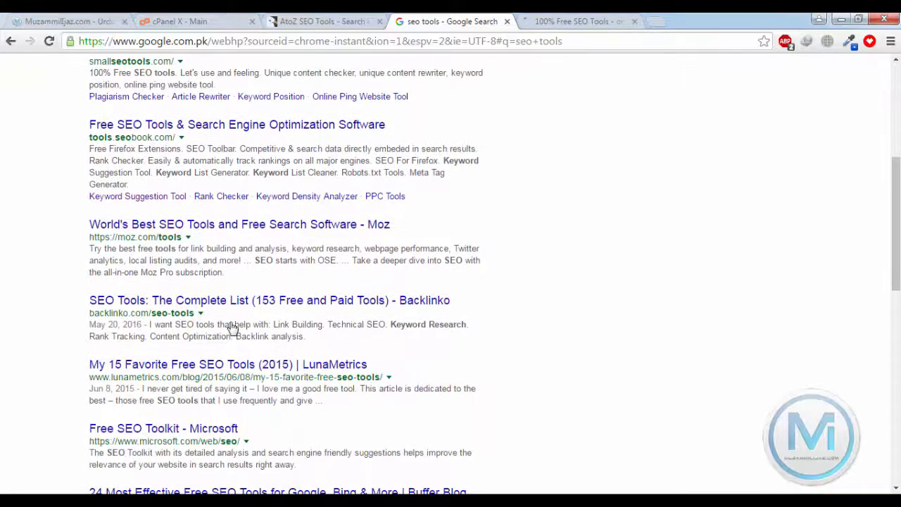
scroll(233, 328, "down", 2)
scroll(231, 324, "down", 3)
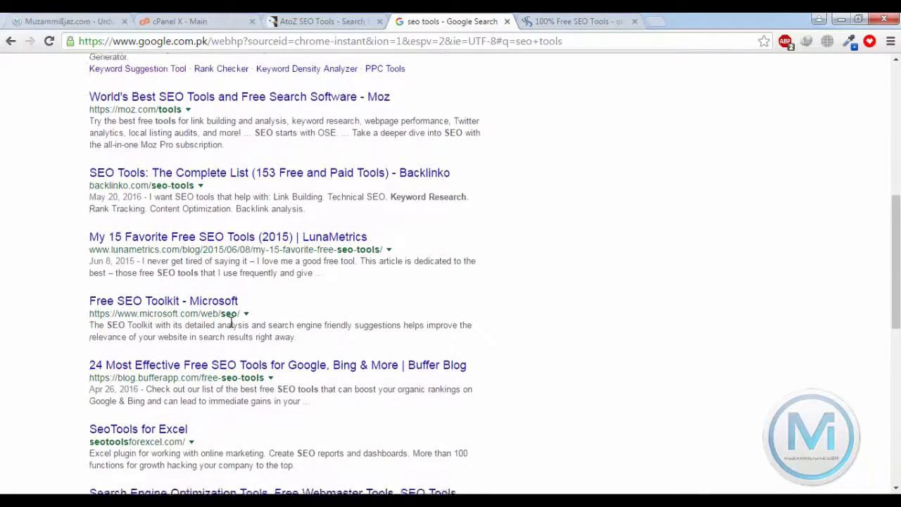
scroll(231, 325, "down", 2)
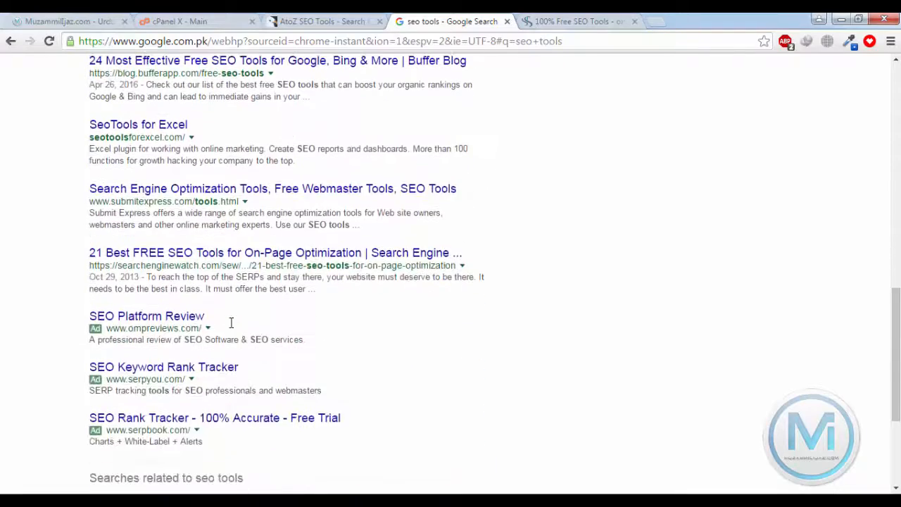
scroll(231, 323, "up", 12)
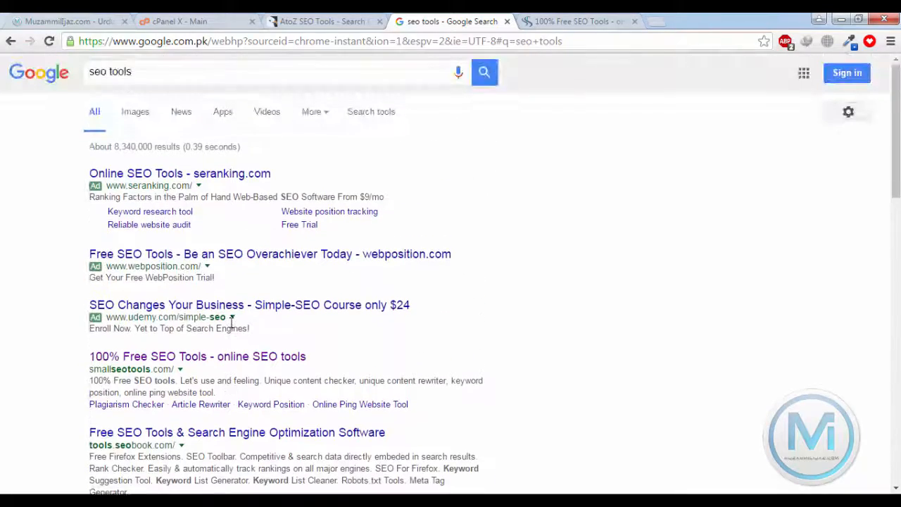
Refine the search to 'seo tools station' and open the Seo Tool Station result in a new tab
left_click(169, 72)
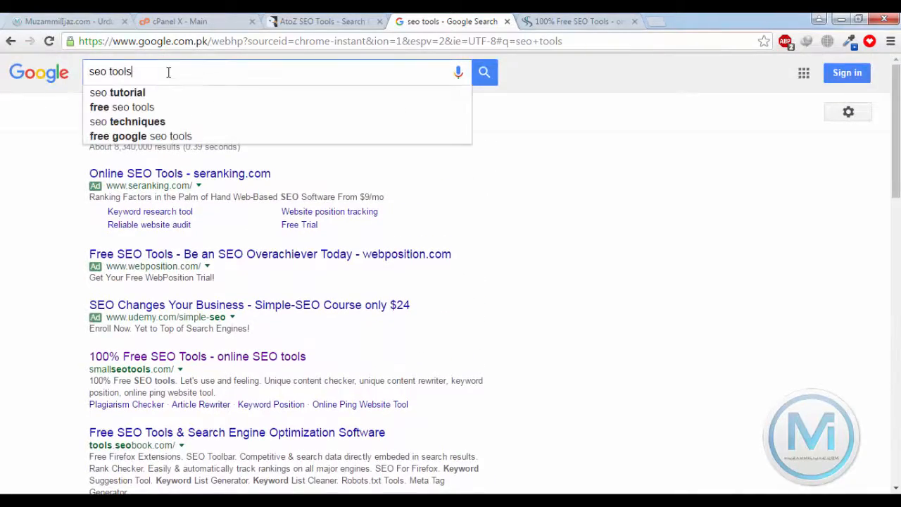
left_click_drag(168, 71, 116, 72)
left_click(152, 69)
type("s")
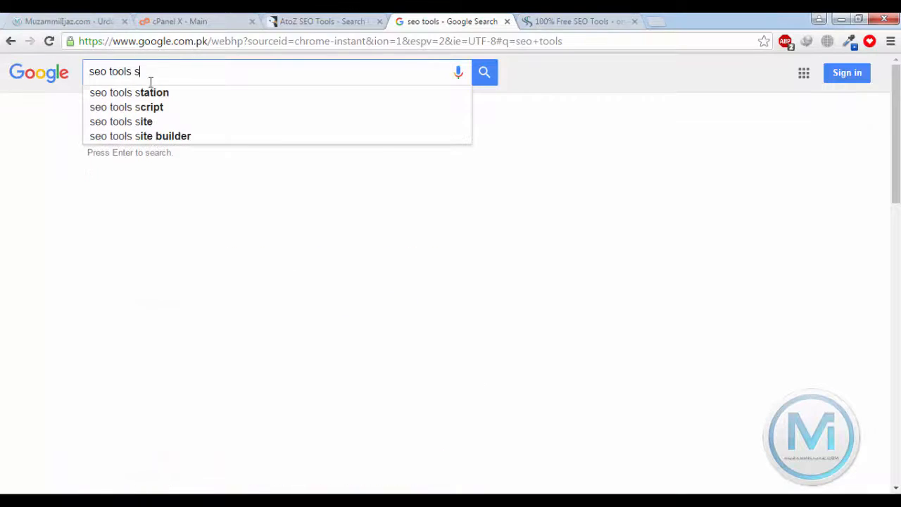
left_click(147, 97)
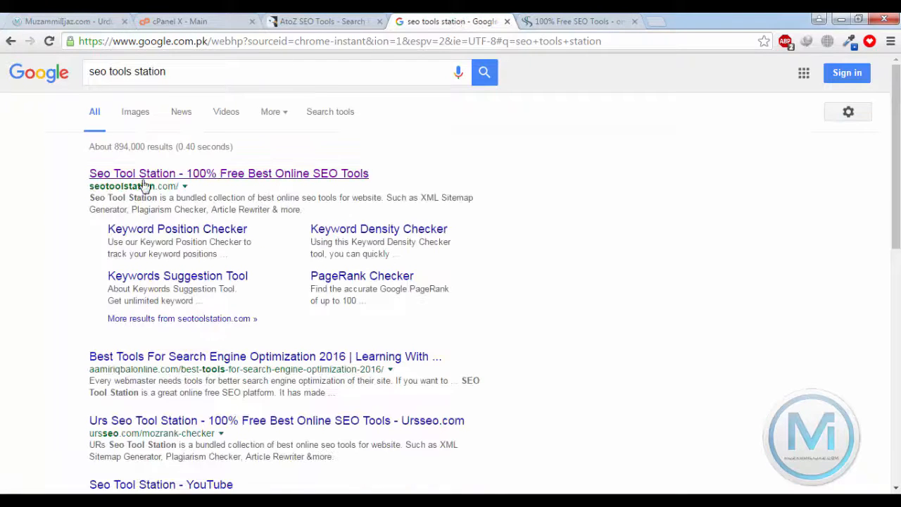
right_click(140, 175)
left_click(172, 183)
Scroll through the Small SEO Tools tool tiles
left_click(583, 25)
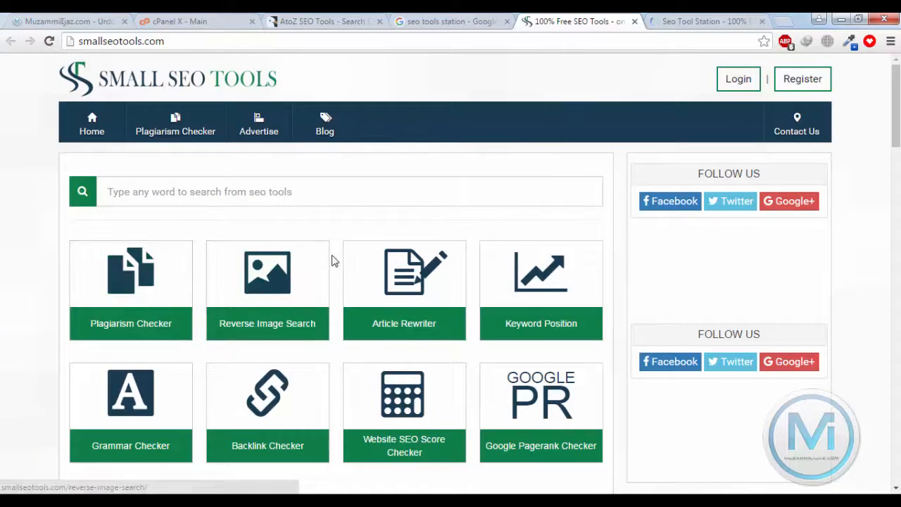
scroll(552, 276, "down", 3)
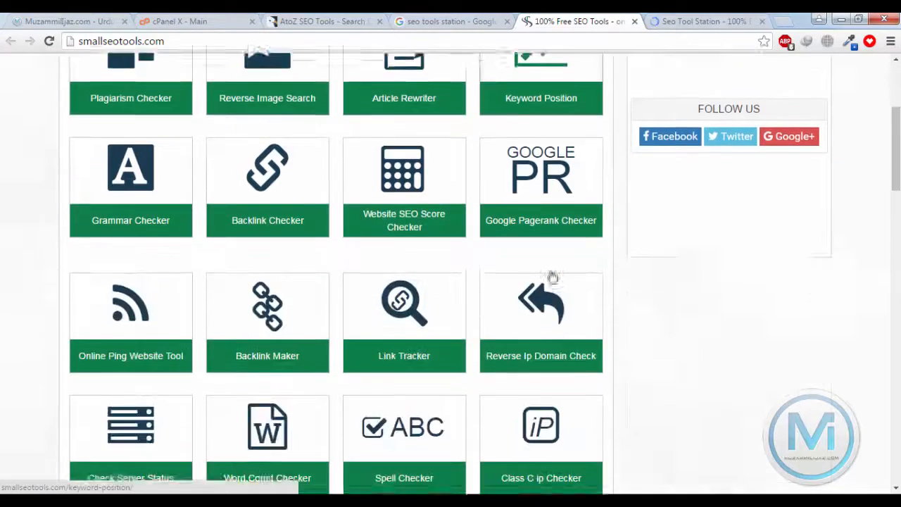
scroll(553, 277, "up", 3)
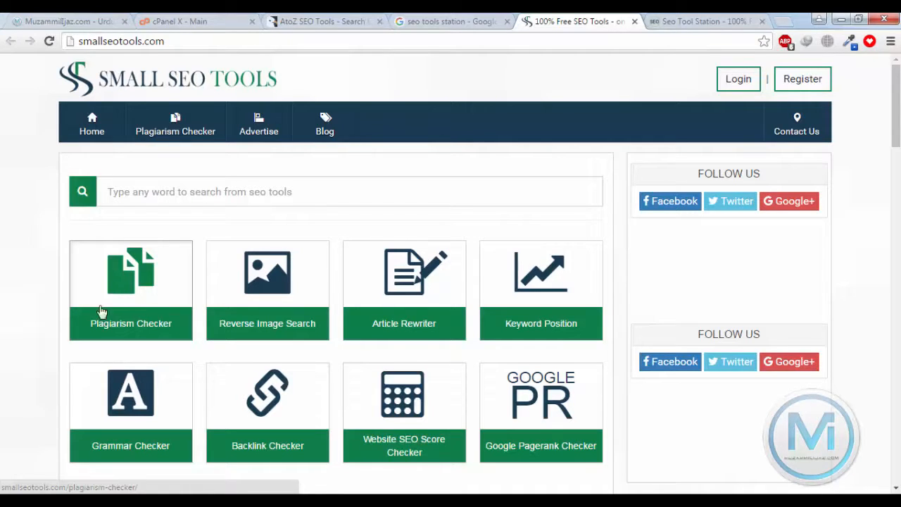
scroll(117, 321, "down", 7)
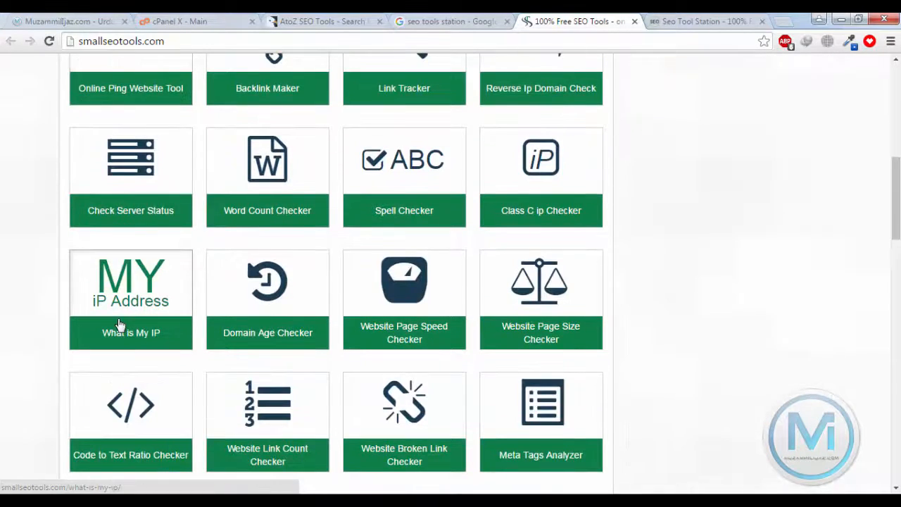
scroll(261, 288, "down", 5)
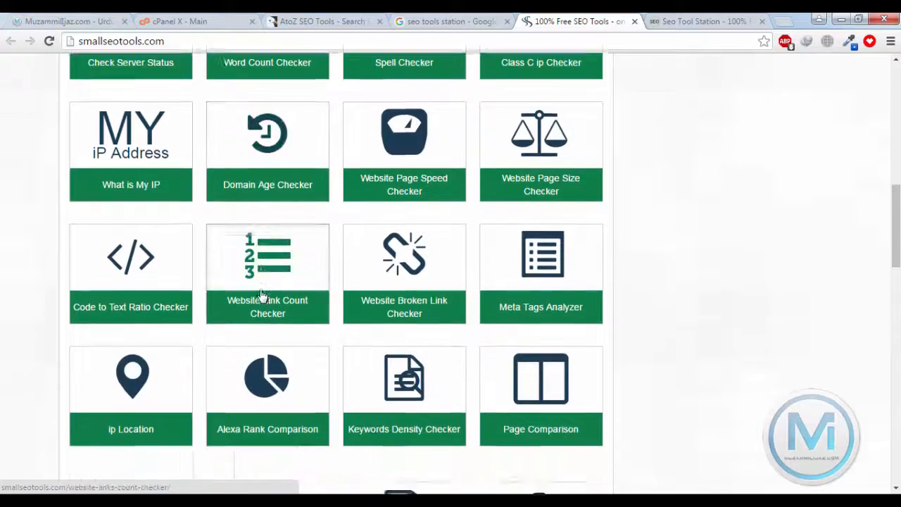
scroll(631, 364, "up", 12)
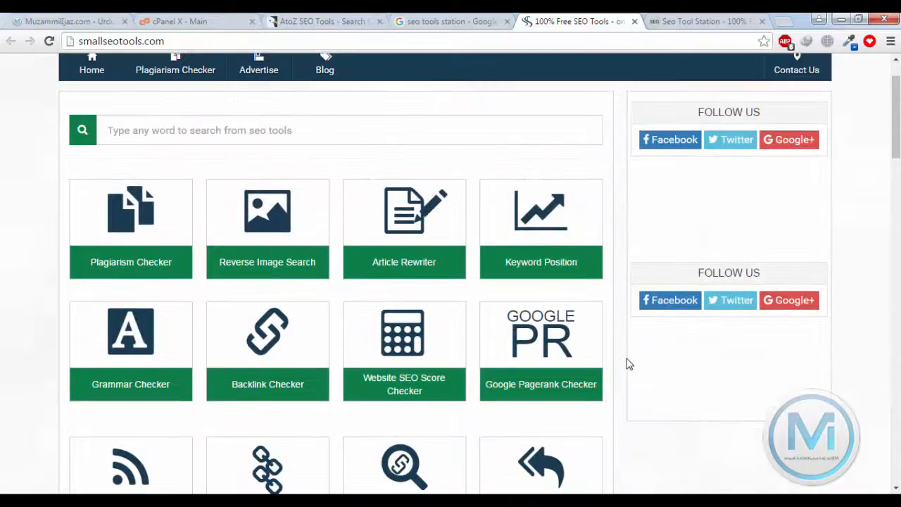
scroll(630, 364, "up", 1)
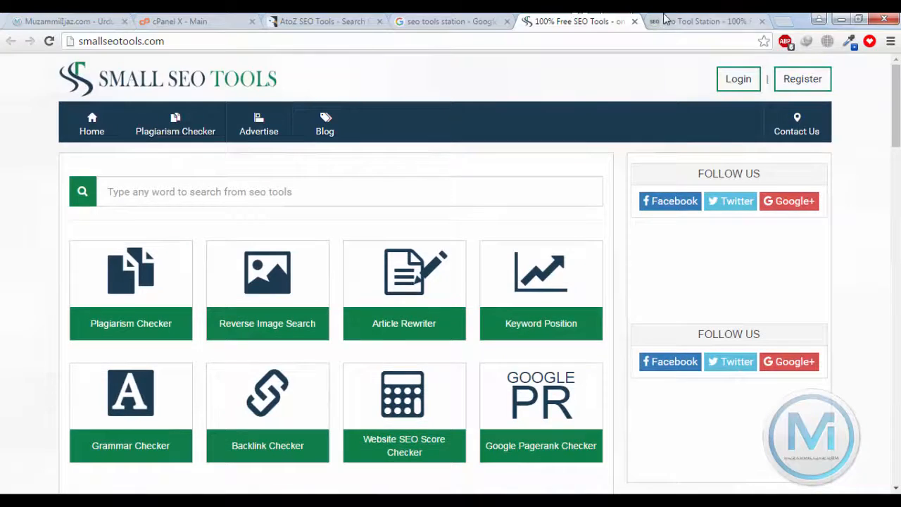
Glance at the Seo Tool Station page, then close both the Small SEO Tools and Seo Tool Station tabs
left_click(665, 21)
left_click(583, 19)
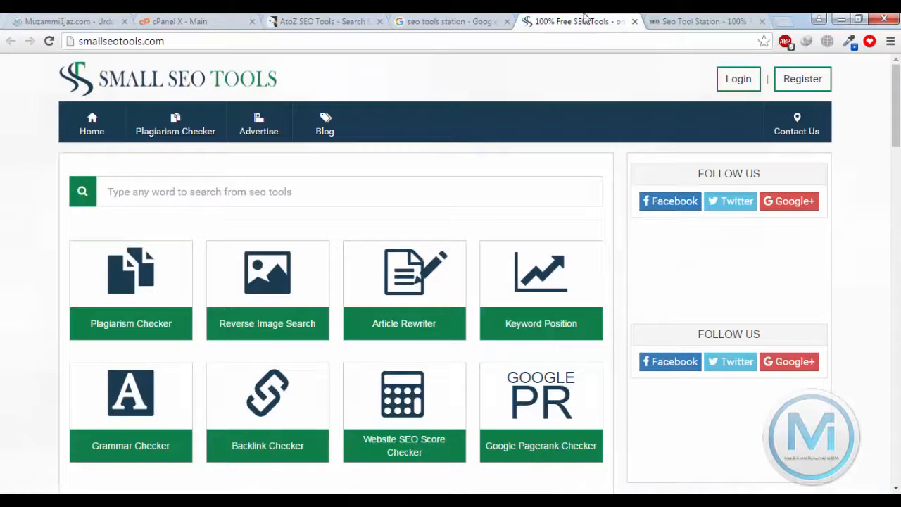
left_click(635, 22)
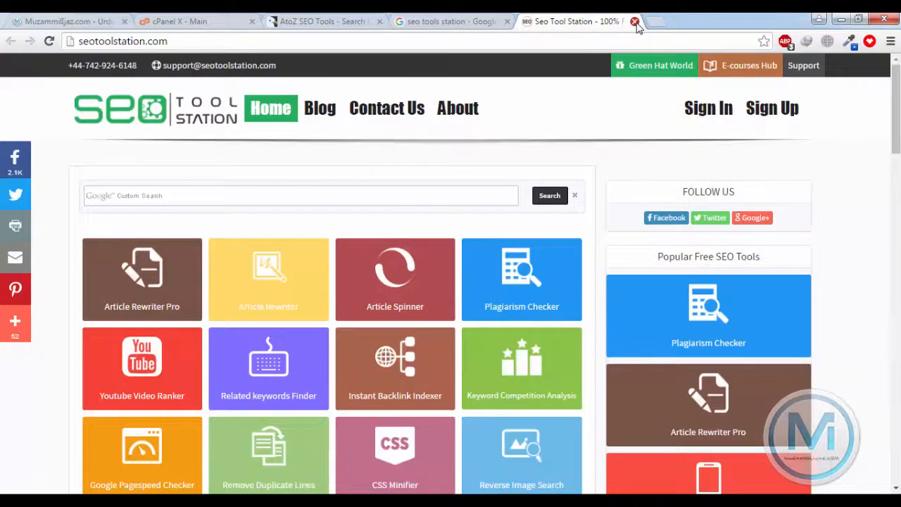
left_click(634, 22)
mouse_move(181, 500)
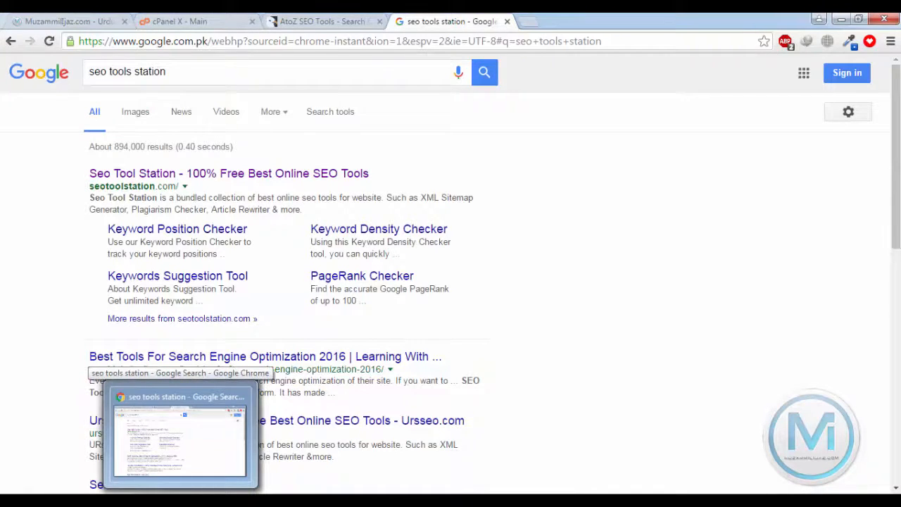
Minimize the browser and select the DATABASE and Script folders in the atoz-seo folder
left_click(181, 500)
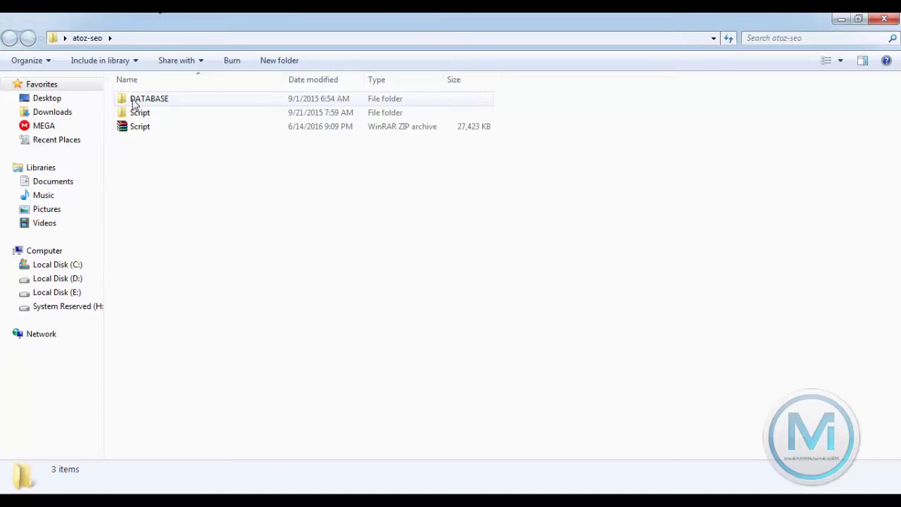
left_click(134, 103)
left_click(140, 113)
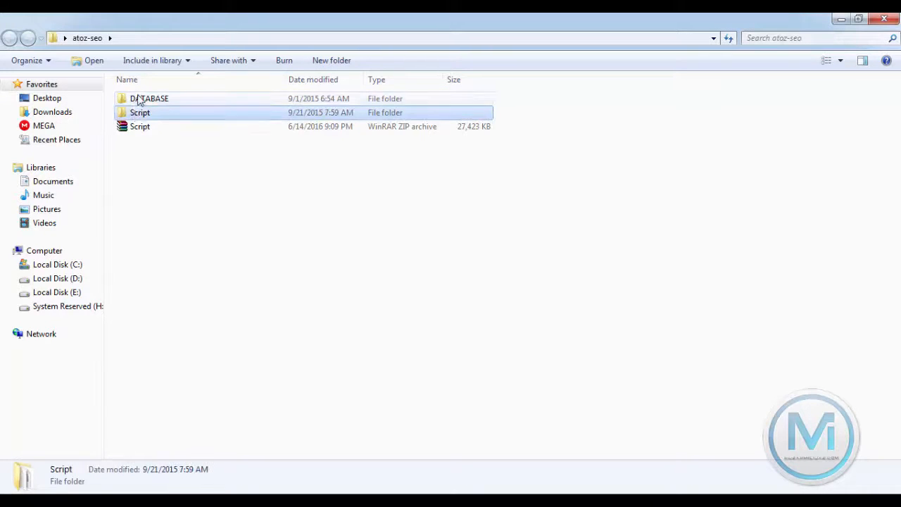
left_click(138, 105)
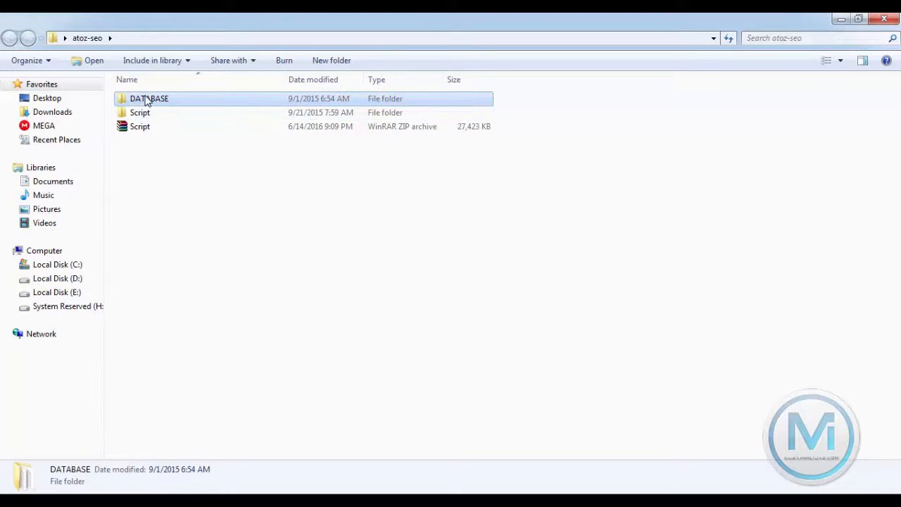
left_click(141, 112)
left_click(145, 100)
left_click(144, 113)
key("Up")
left_click(147, 117)
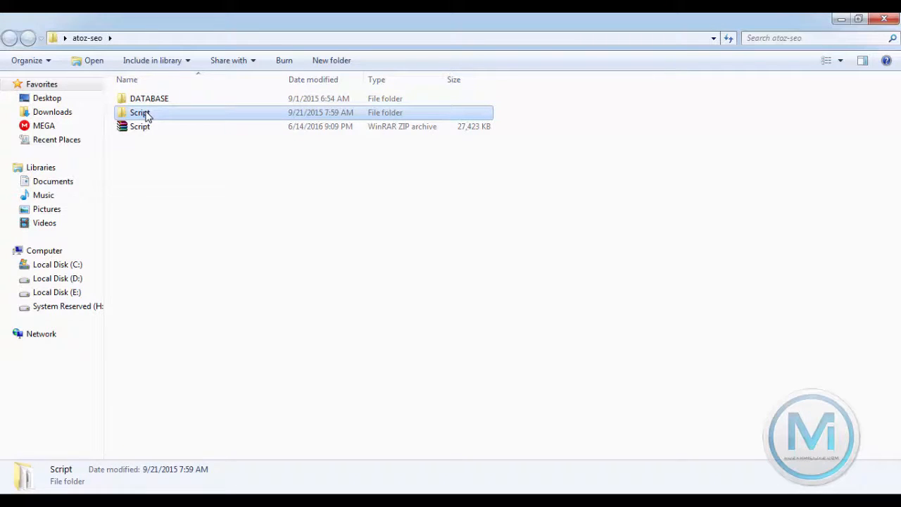
Begin zipping the Script folder, cancel it, and select the existing 27,423 KB Script ZIP archive instead
right_click(147, 116)
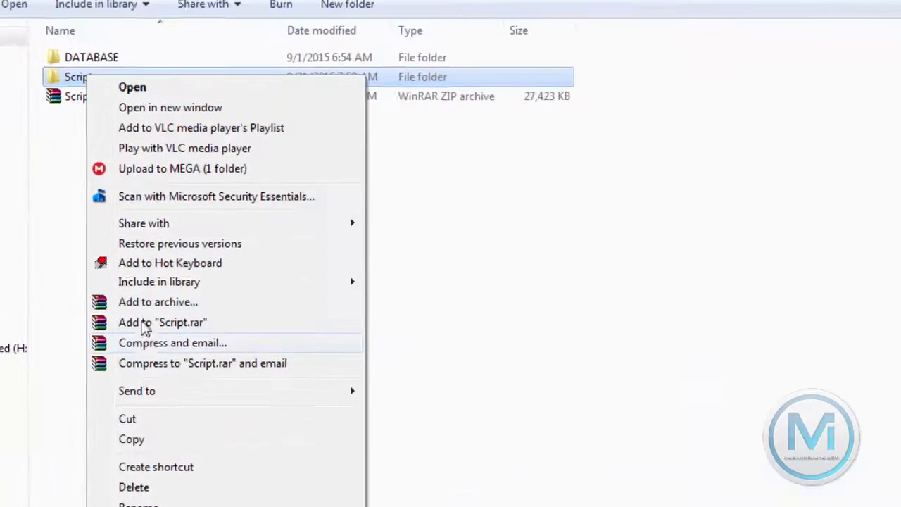
left_click(134, 302)
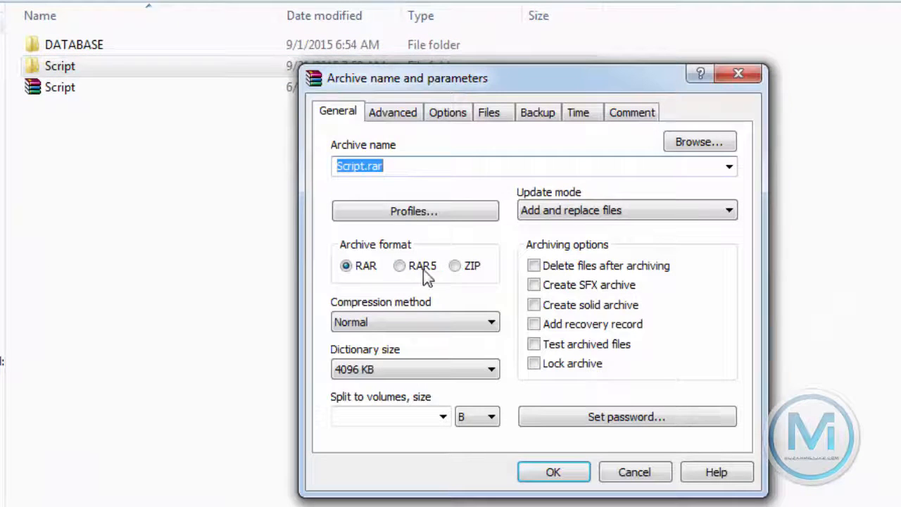
left_click(464, 267)
left_click(631, 473)
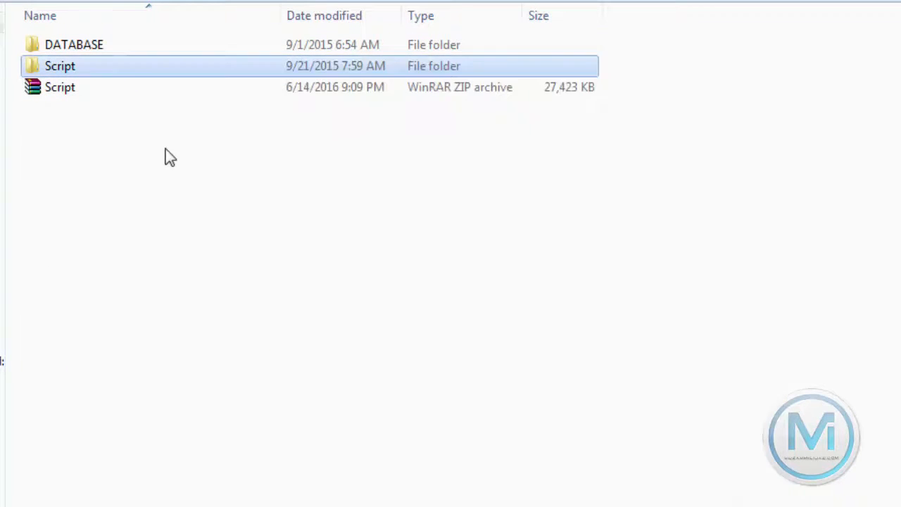
mouse_move(72, 94)
left_mouse_down()
mouse_move(89, 98)
mouse_move(77, 100)
left_mouse_up()
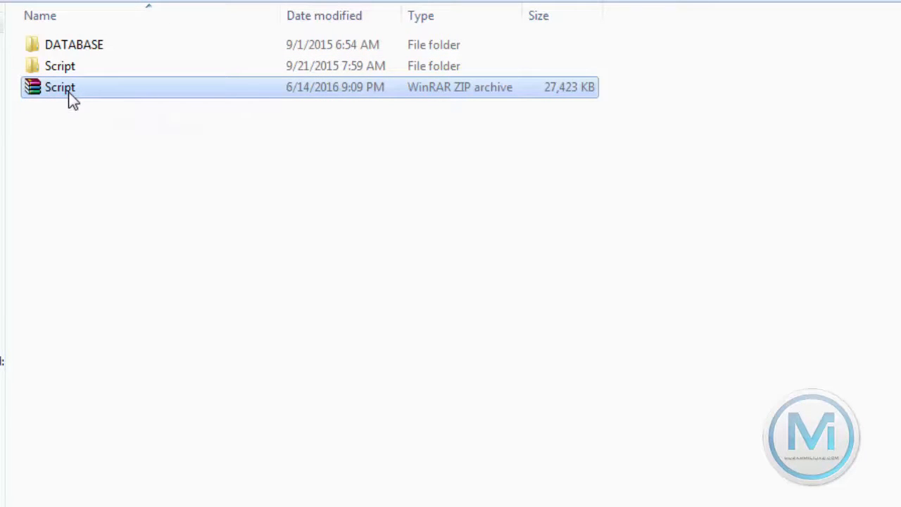
left_click(68, 92)
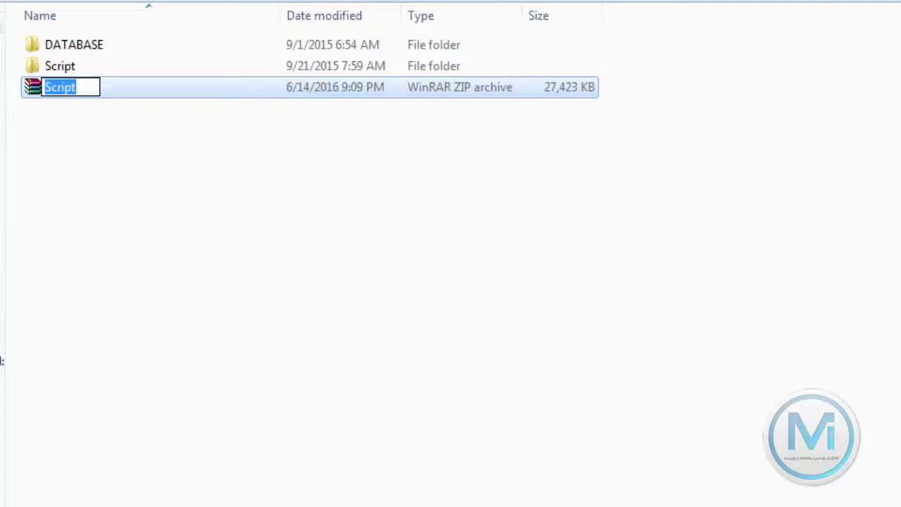
left_click(121, 492)
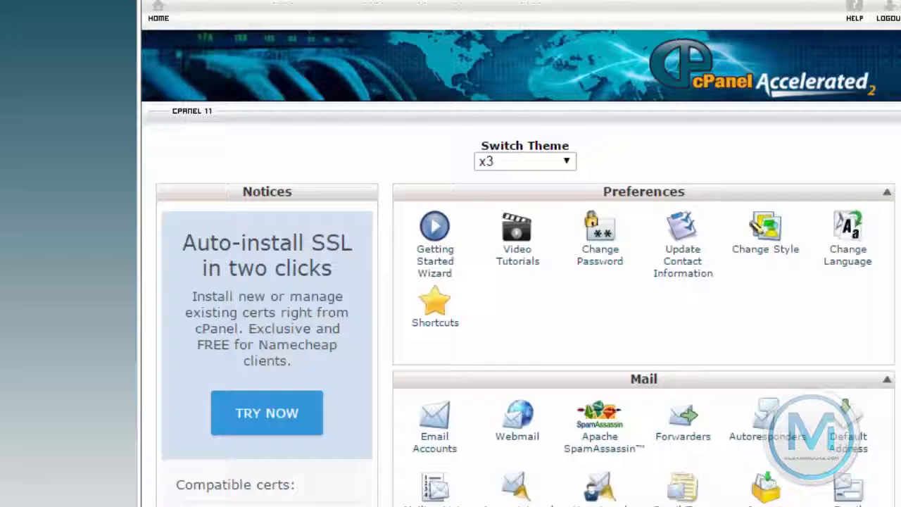
Open File Manager on the public_html web root and select the 26.78 MB Script.zip archive
scroll(636, 352, "down", 10)
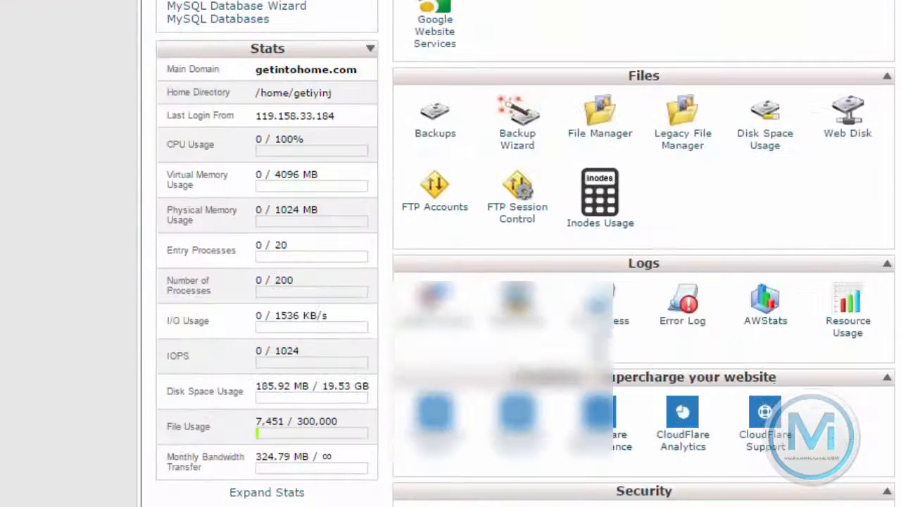
left_click(599, 118)
left_click(470, 402)
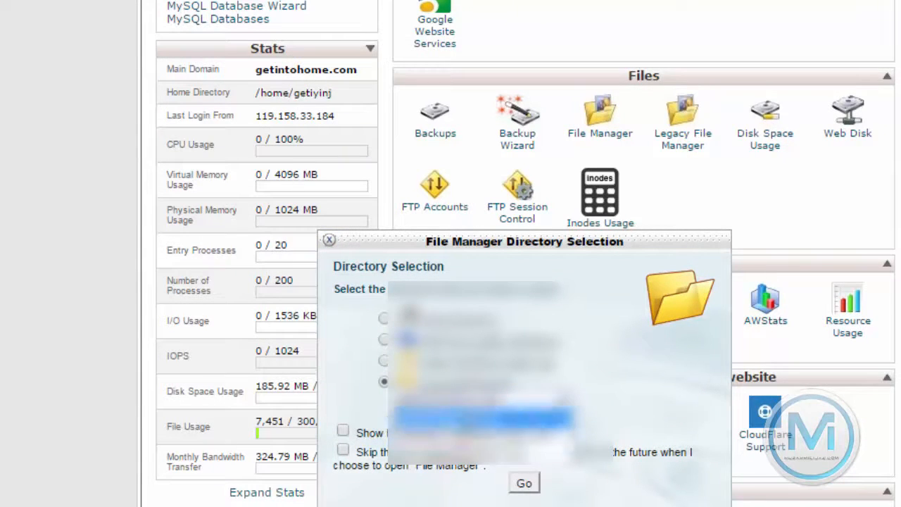
left_click(478, 420)
left_click(525, 483)
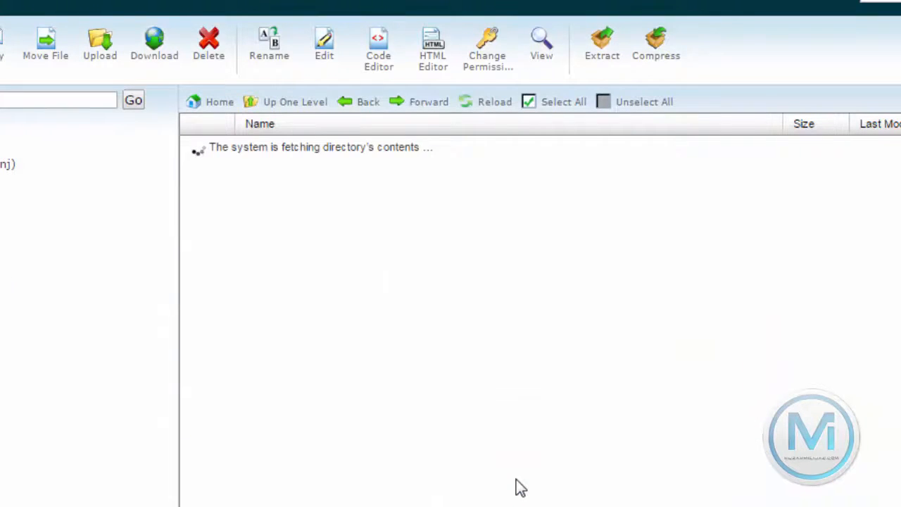
scroll(271, 353, "down", 3)
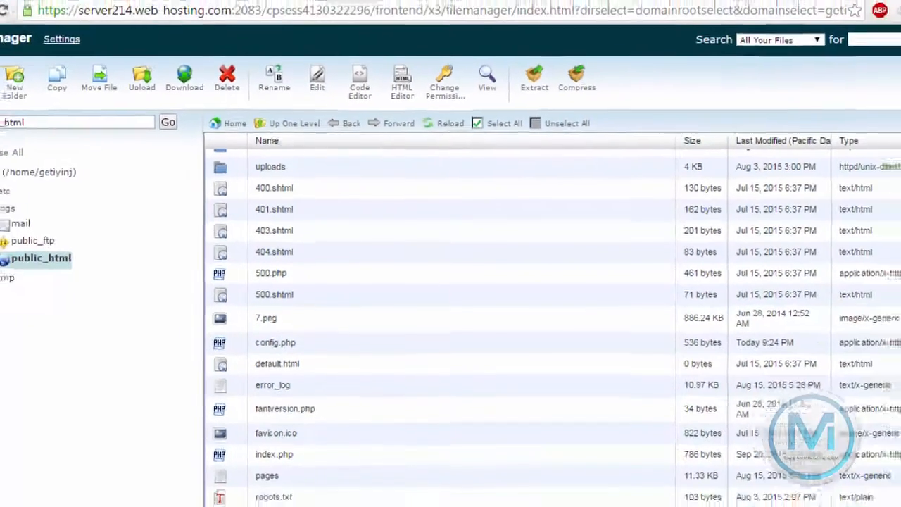
left_click(276, 469)
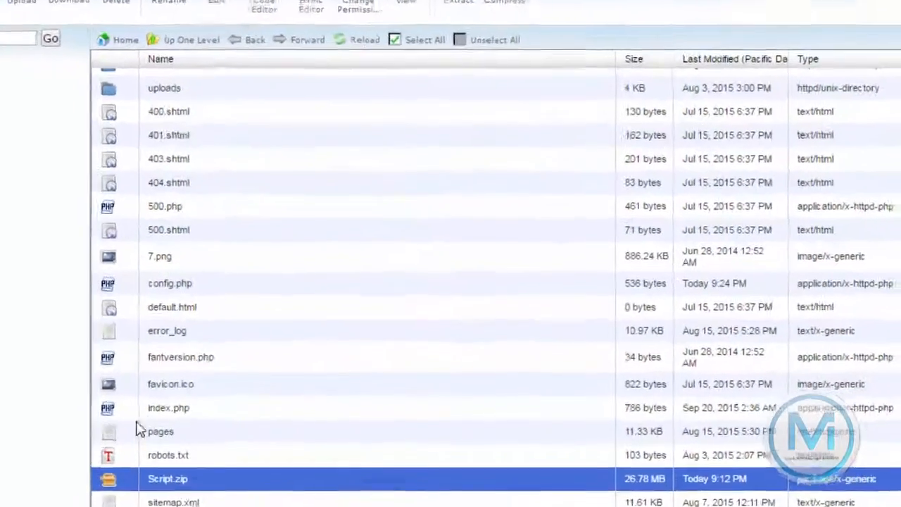
scroll(260, 421, "up", 5)
scroll(72, 405, "down", 4)
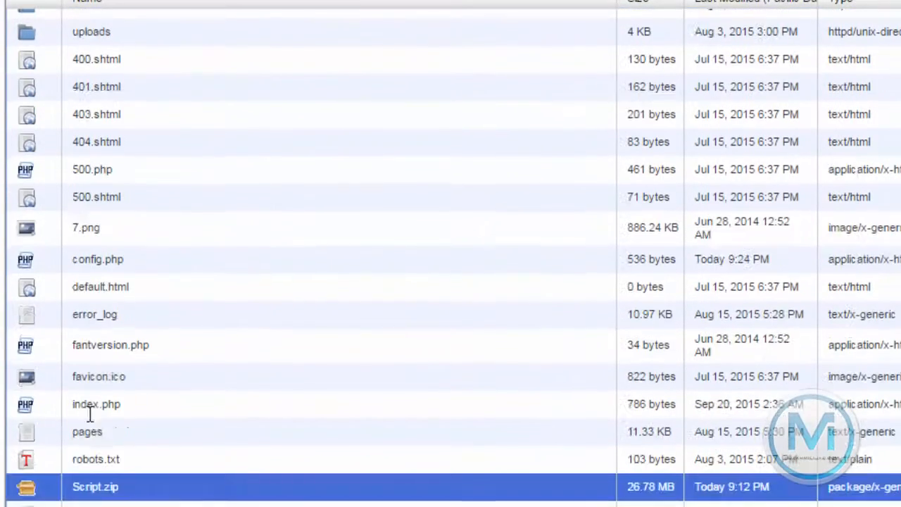
right_click(79, 485)
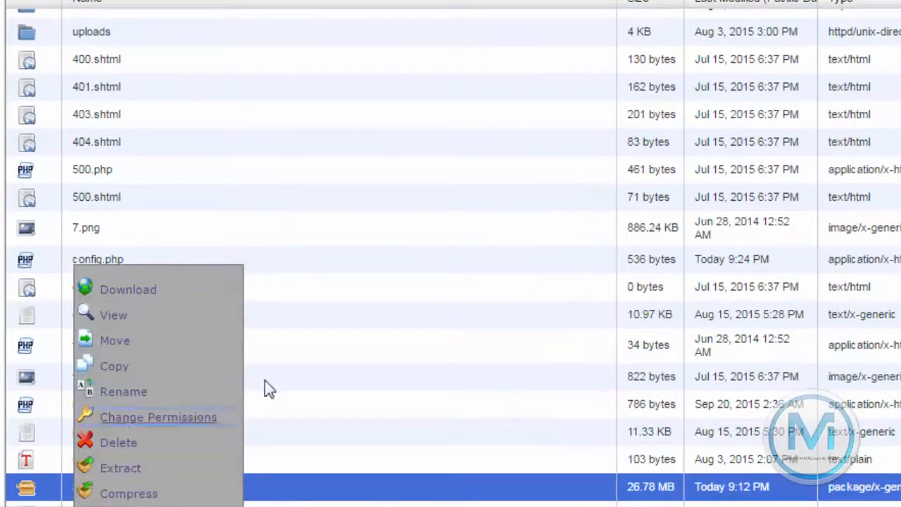
left_click(299, 358)
scroll(146, 278, "up", 4)
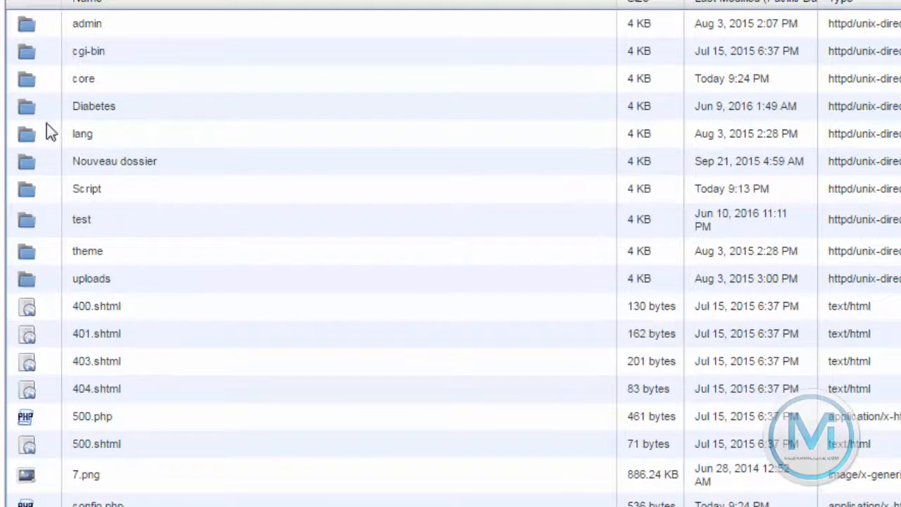
left_click(252, 194)
double_click(35, 194)
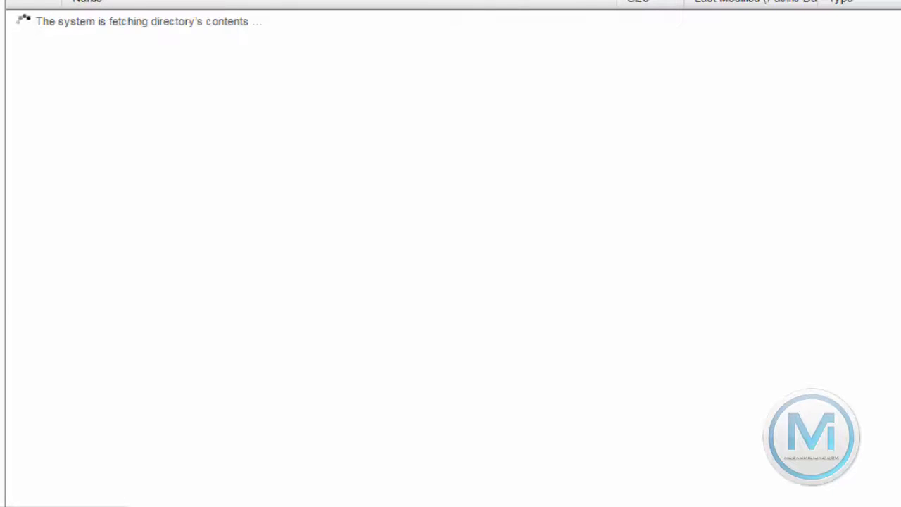
scroll(120, 432, "down", 4)
scroll(117, 425, "up", 4)
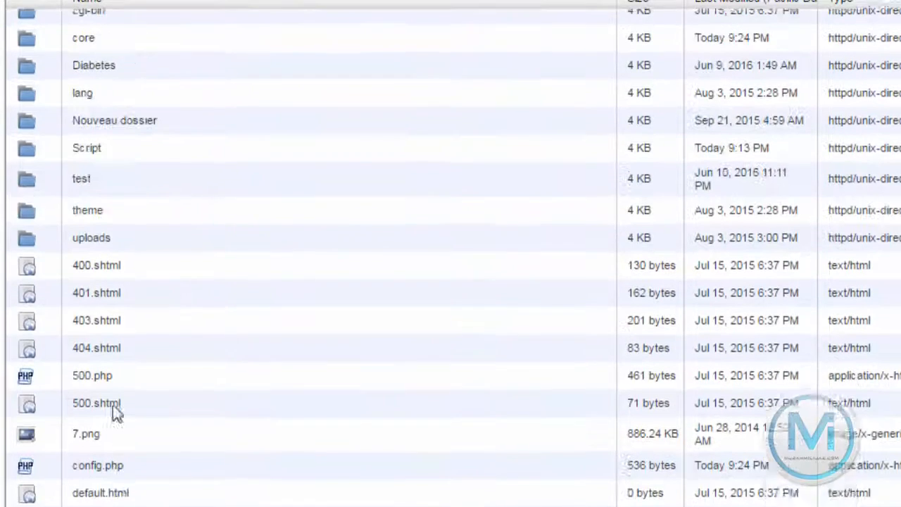
scroll(145, 74, "down", 4)
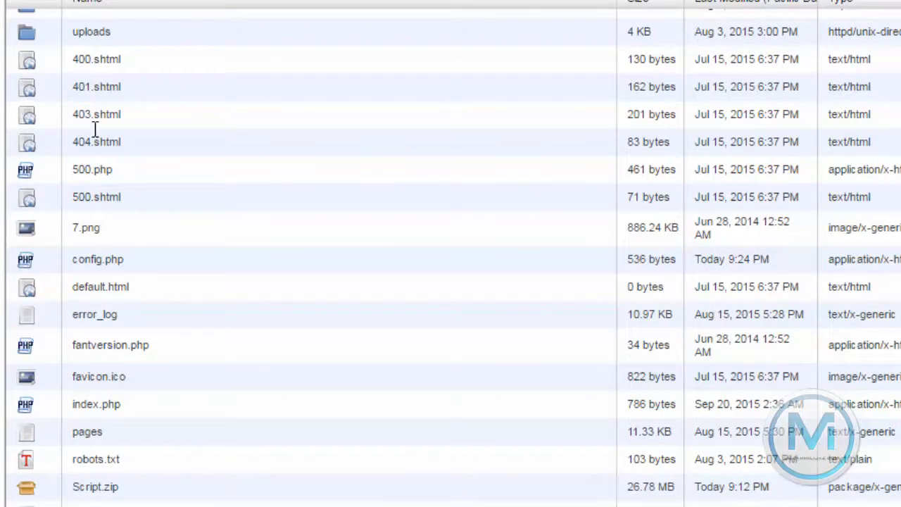
scroll(94, 141, "up", 4)
scroll(111, 155, "down", 4)
scroll(37, 373, "up", 4)
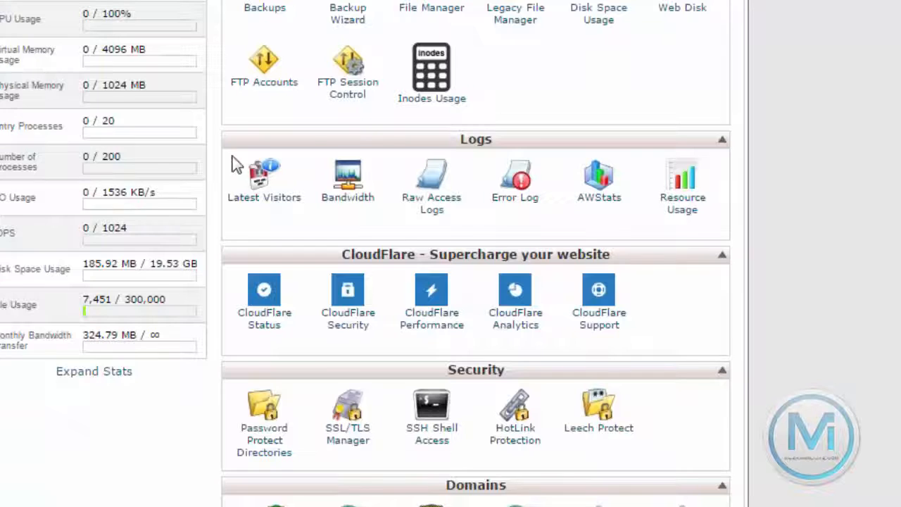
scroll(398, 227, "down", 4)
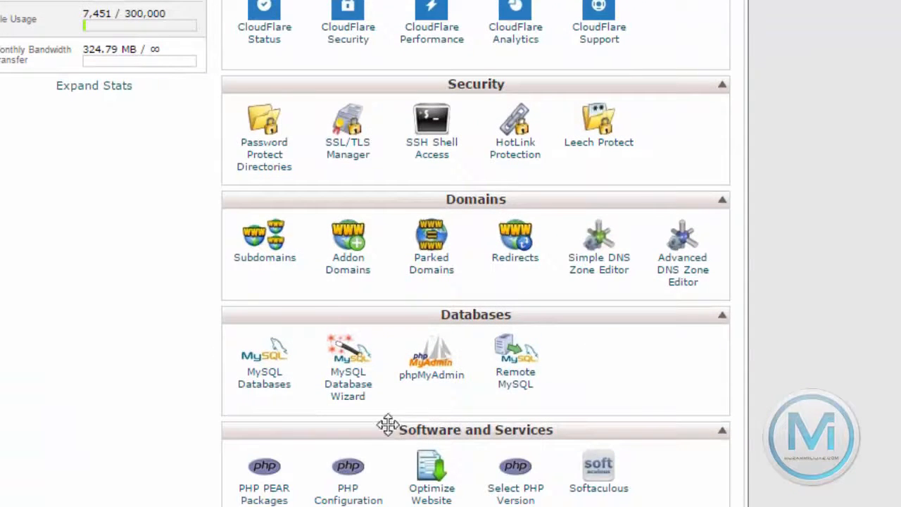
Use the MySQL Database Wizard to create database asd, then enter user asd and a password twice
left_click(344, 401)
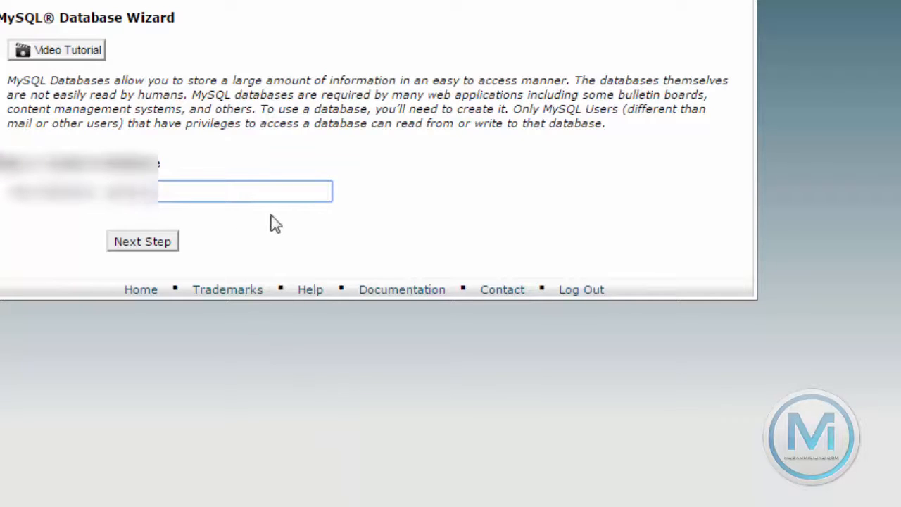
type("asd")
left_click(164, 248)
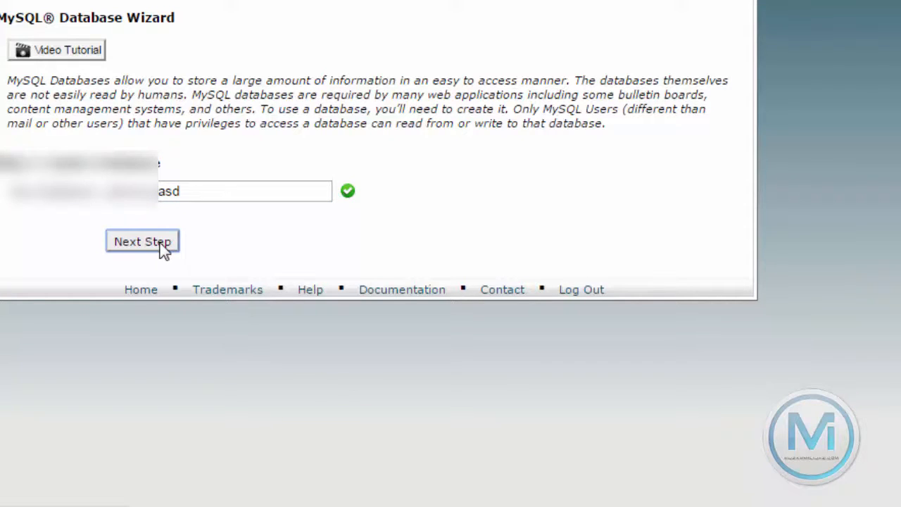
type("asd")
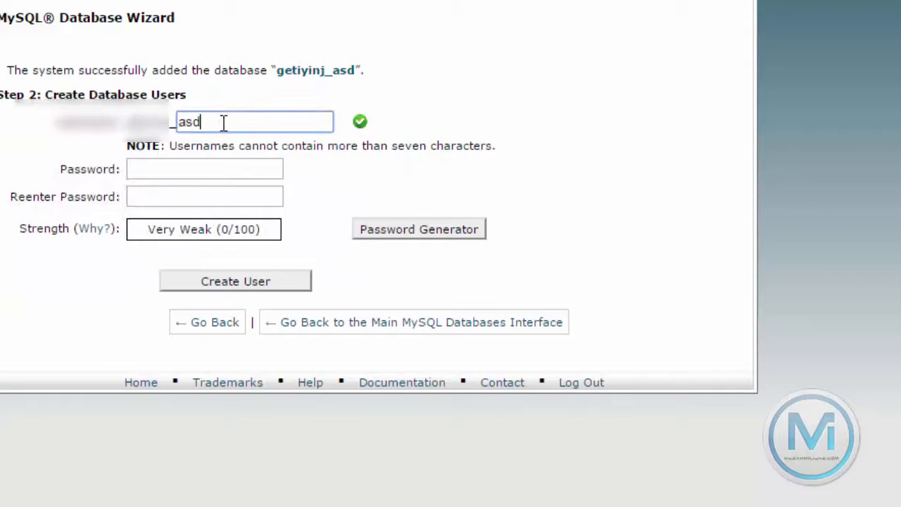
left_click(191, 164)
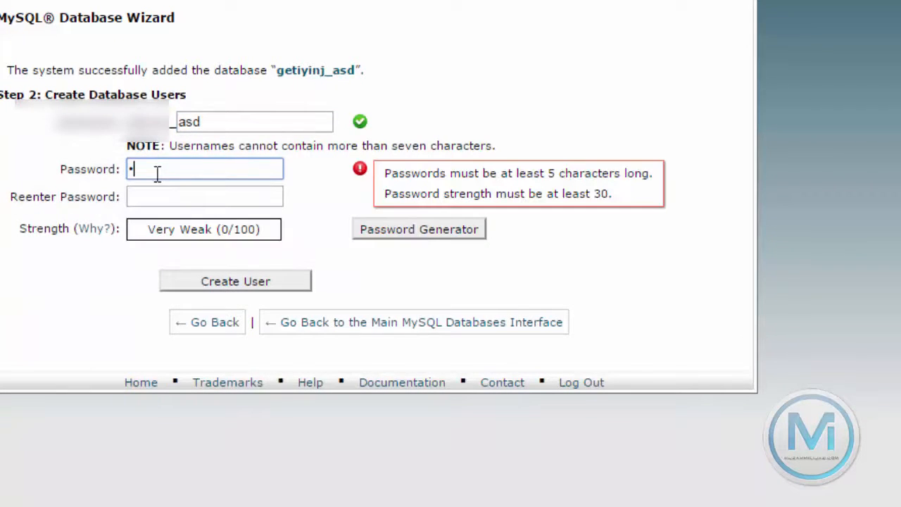
left_click(155, 190)
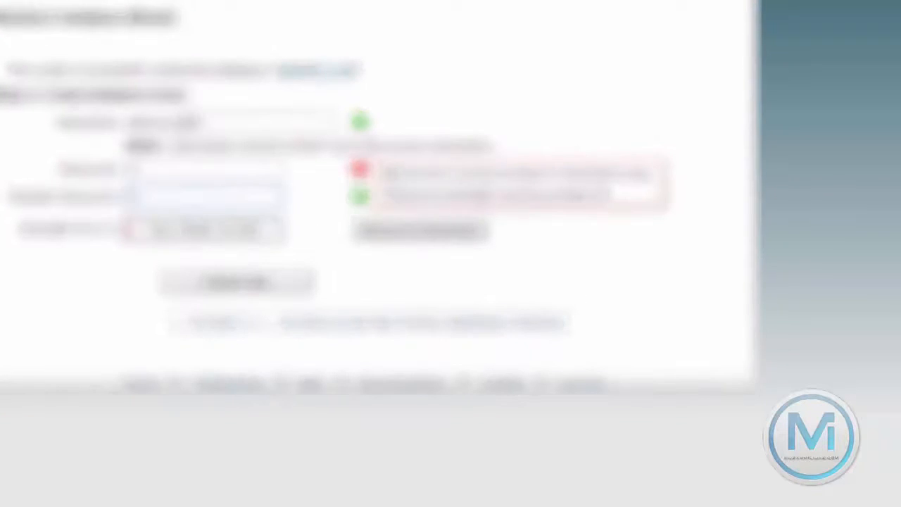
Launch phpMyAdmin from the Databases section of the cPanel home page
left_click_drag(347, 167, 420, 171)
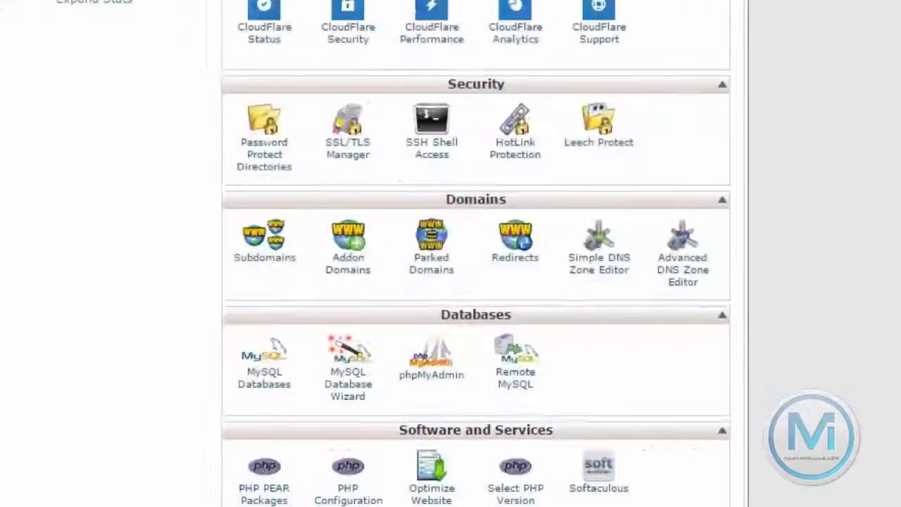
scroll(489, 289, "up", 6)
scroll(493, 299, "down", 4)
scroll(425, 308, "down", 3)
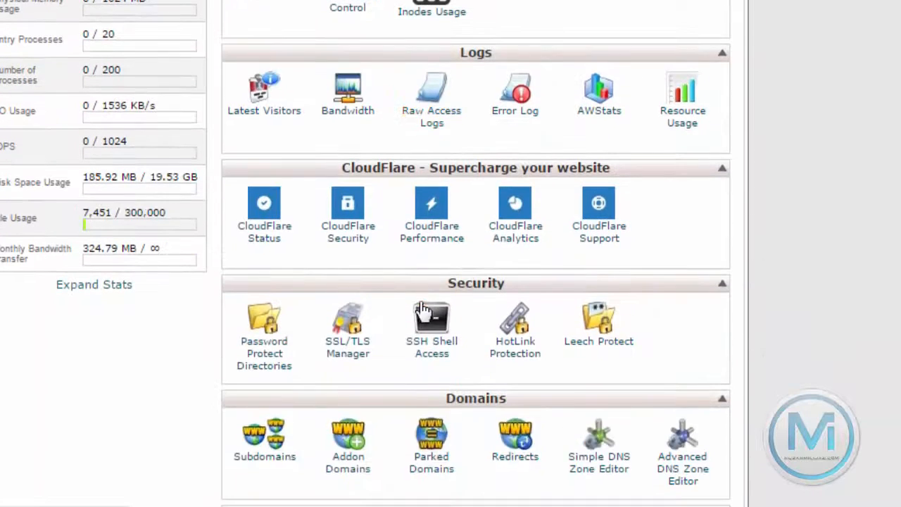
scroll(493, 405, "down", 3)
scroll(431, 149, "up", 4)
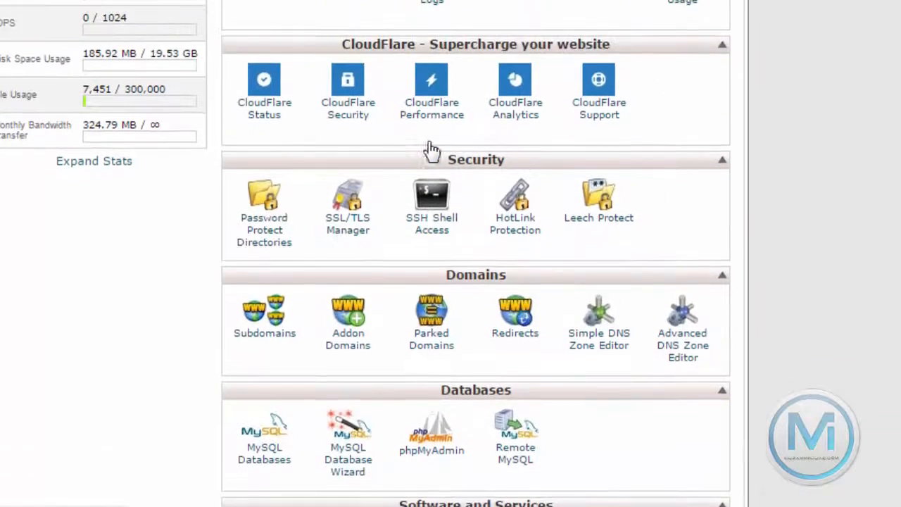
scroll(430, 141, "down", 5)
scroll(398, 352, "down", 3)
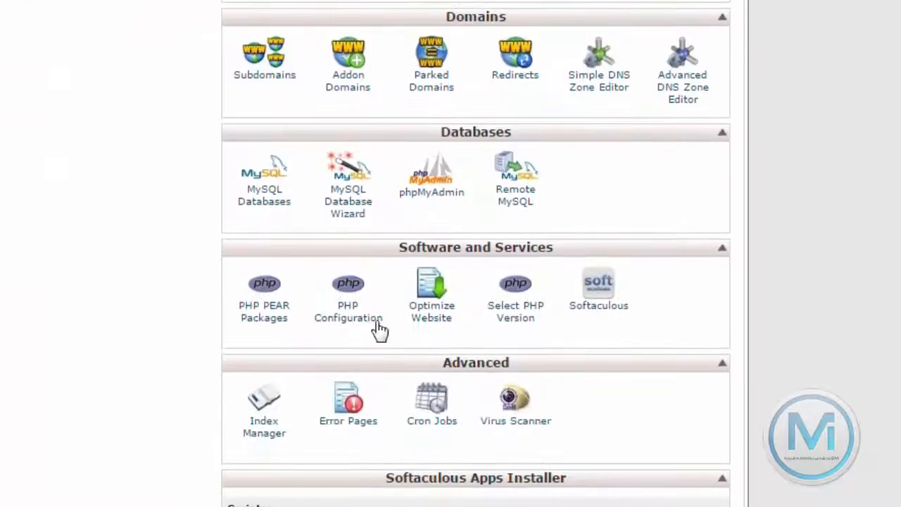
left_click(420, 205)
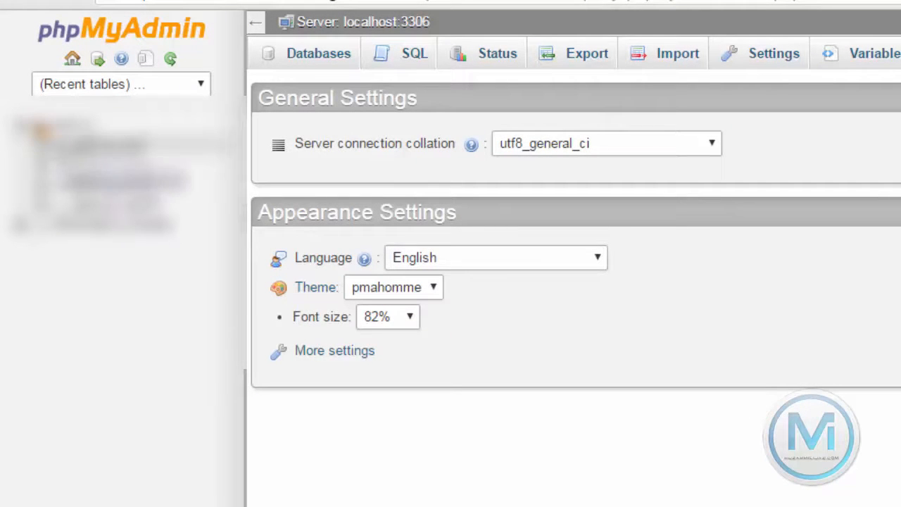
Open the Import page for the _asd database and browse for the SQL file, then cancel the file choice
left_click(59, 143)
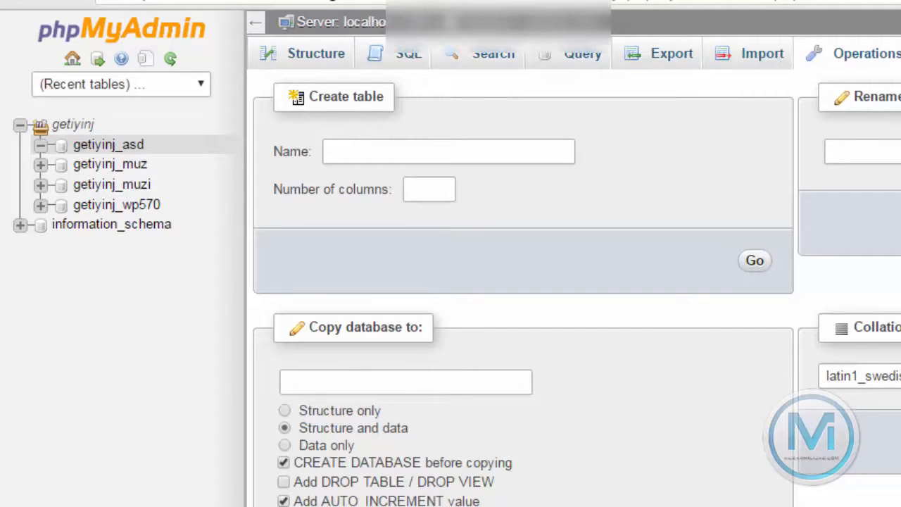
left_click(767, 68)
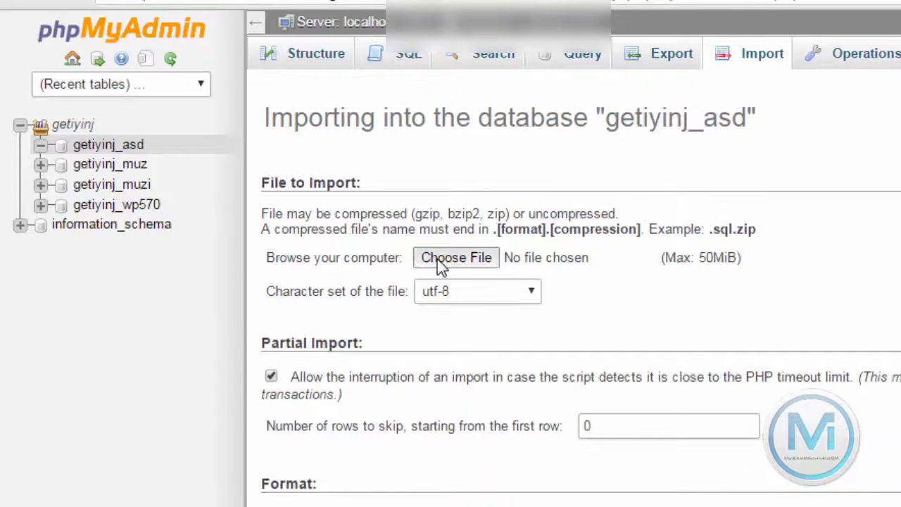
left_click(437, 259)
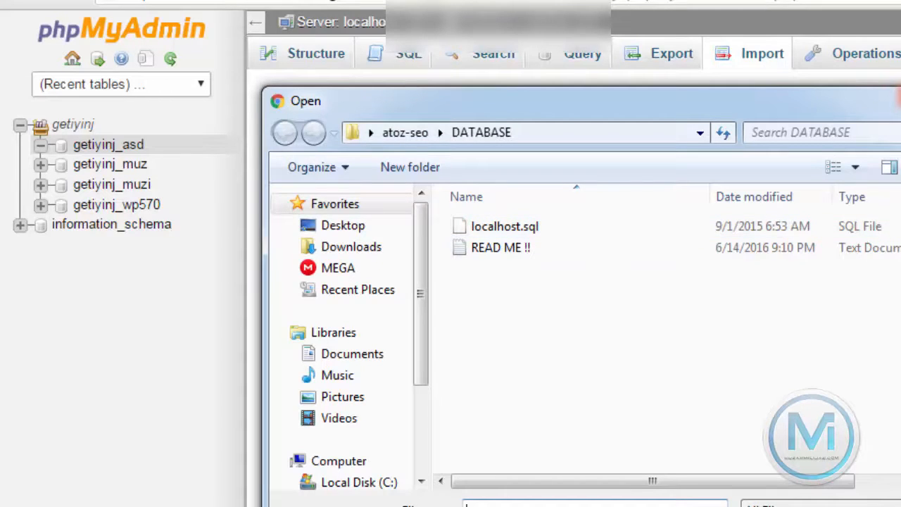
key("Escape")
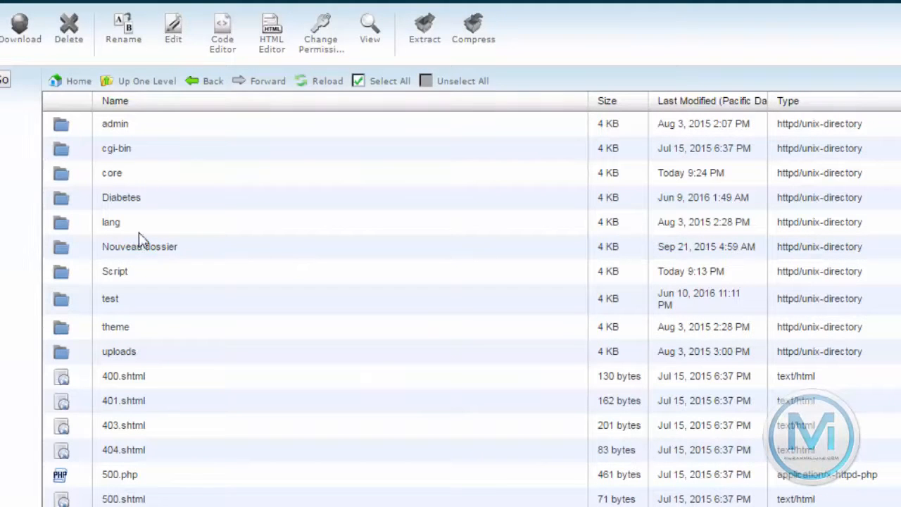
Open config.php in the File Manager text editor
scroll(174, 464, "down", 3)
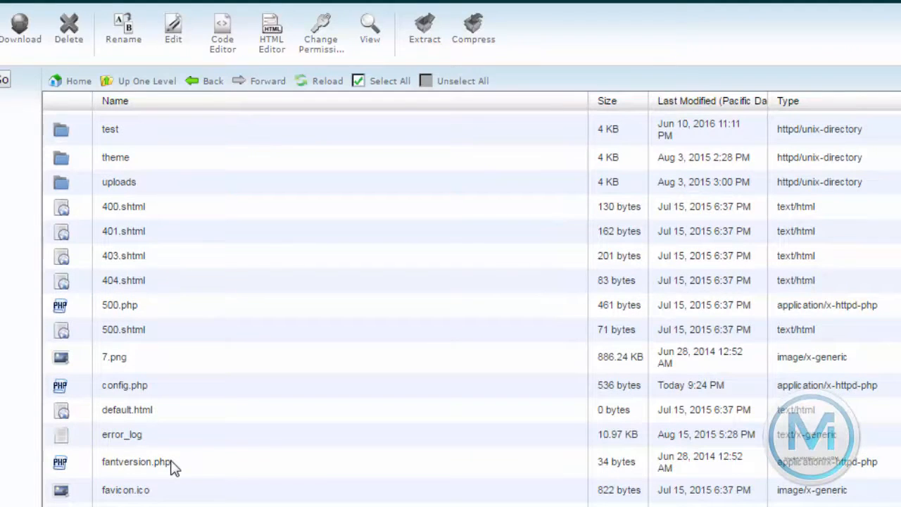
scroll(169, 461, "down", 1)
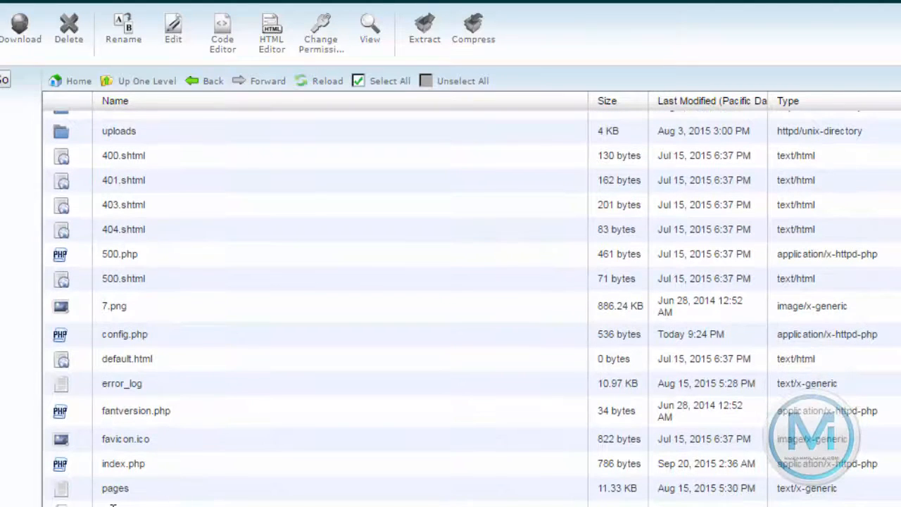
left_click(124, 343)
right_click(125, 339)
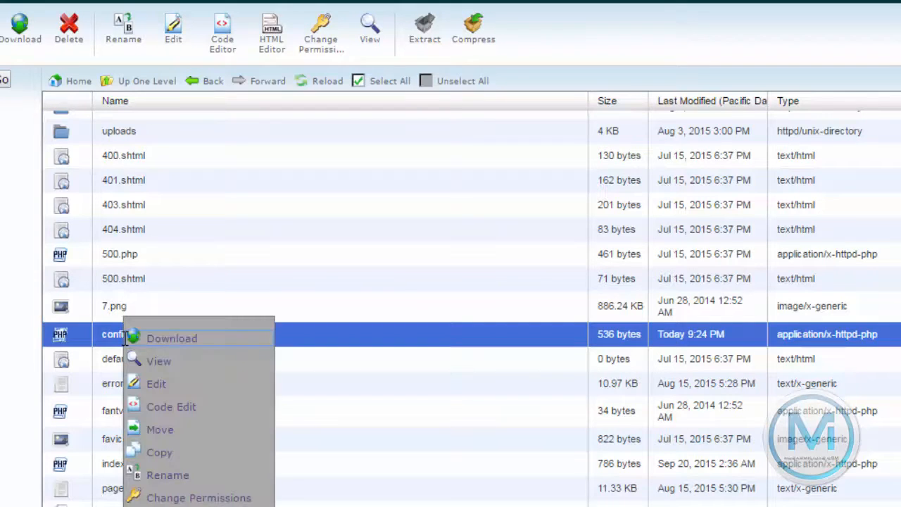
left_click(149, 388)
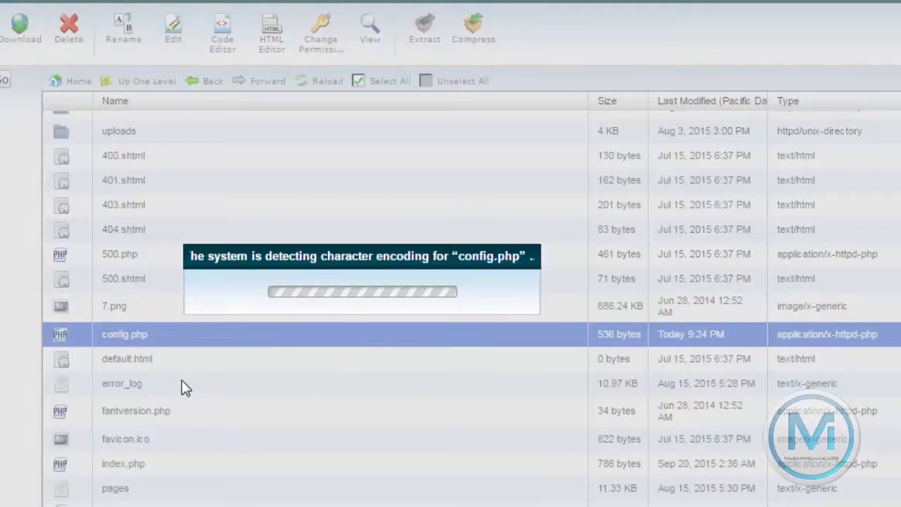
left_click(527, 414)
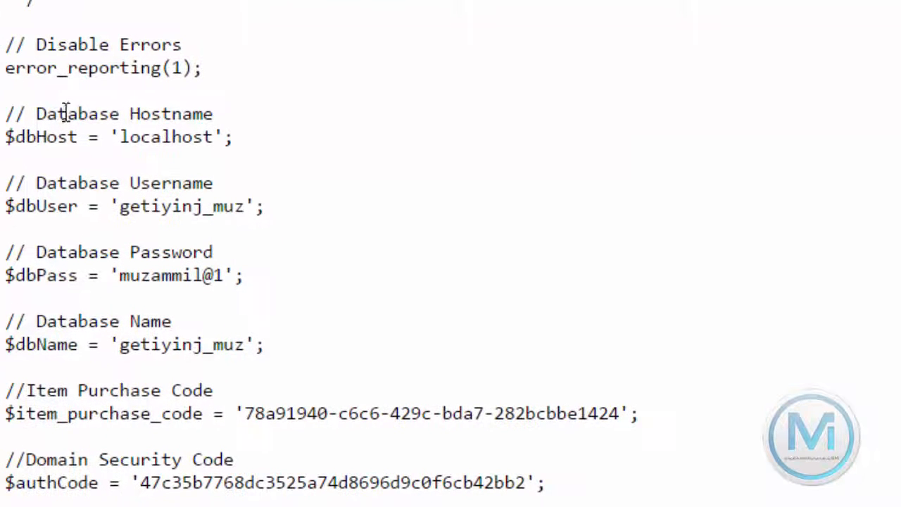
Highlight the localhost database host value and the database username value in config.php
left_click_drag(110, 136, 213, 137)
left_click_drag(213, 137, 121, 136)
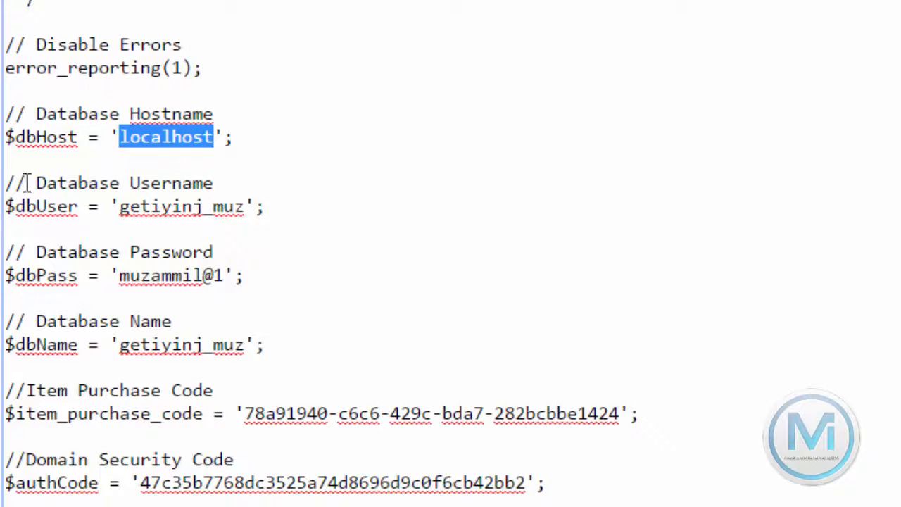
left_click_drag(26, 185, 204, 185)
left_click(204, 184)
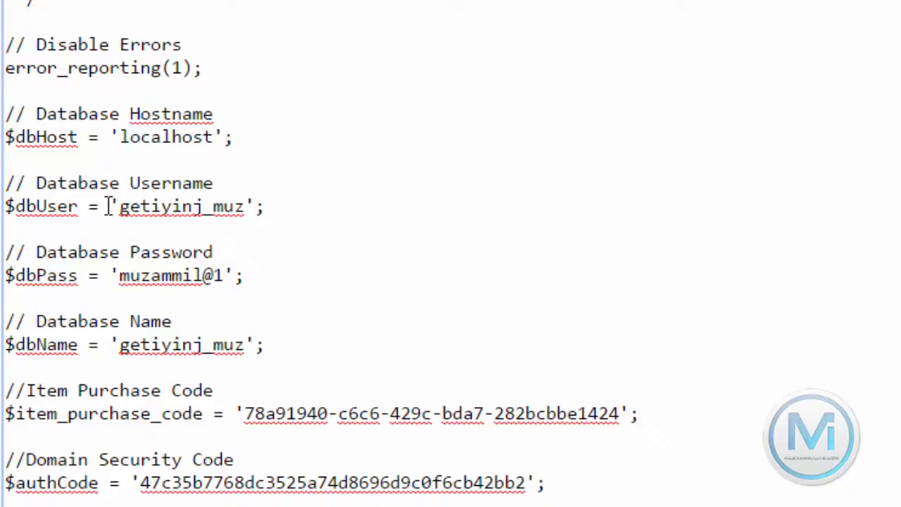
left_click_drag(110, 206, 254, 208)
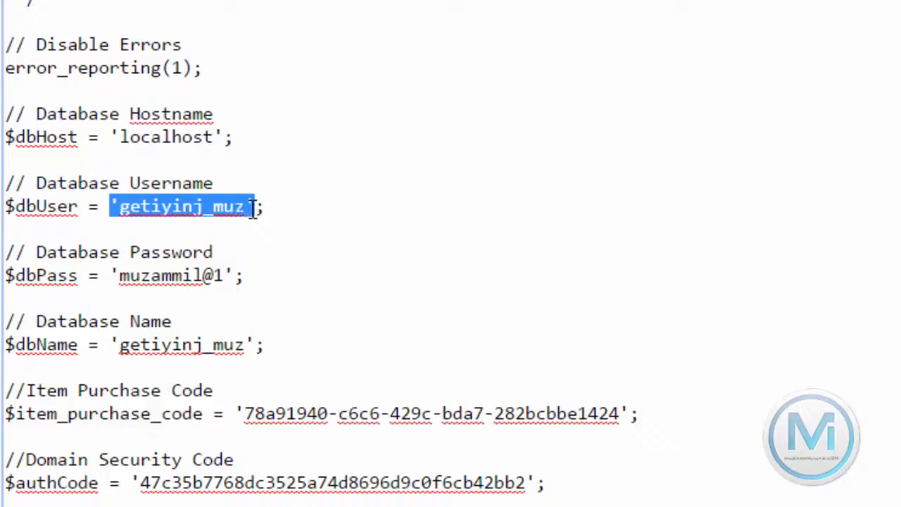
left_click(254, 208)
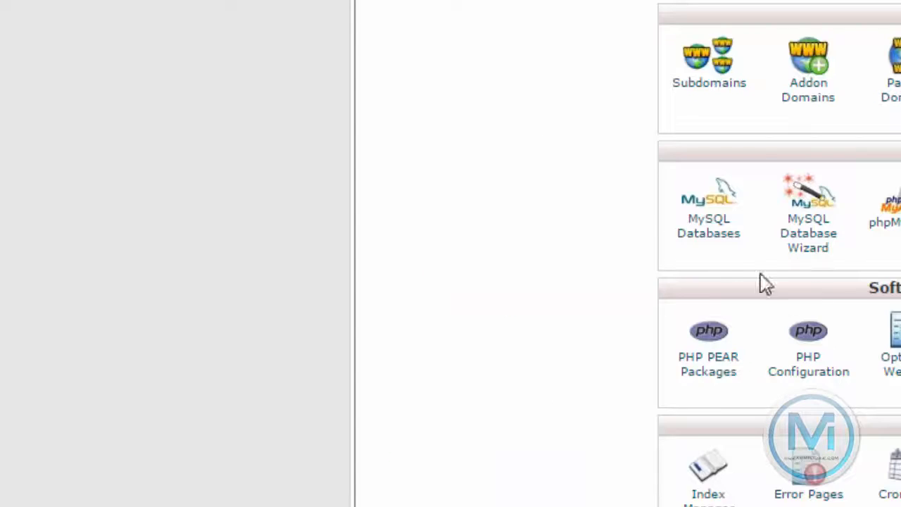
Scroll the cPanel home page to the Databases group and open MySQL Databases
scroll(764, 281, "down", 2)
scroll(881, 287, "down", 1)
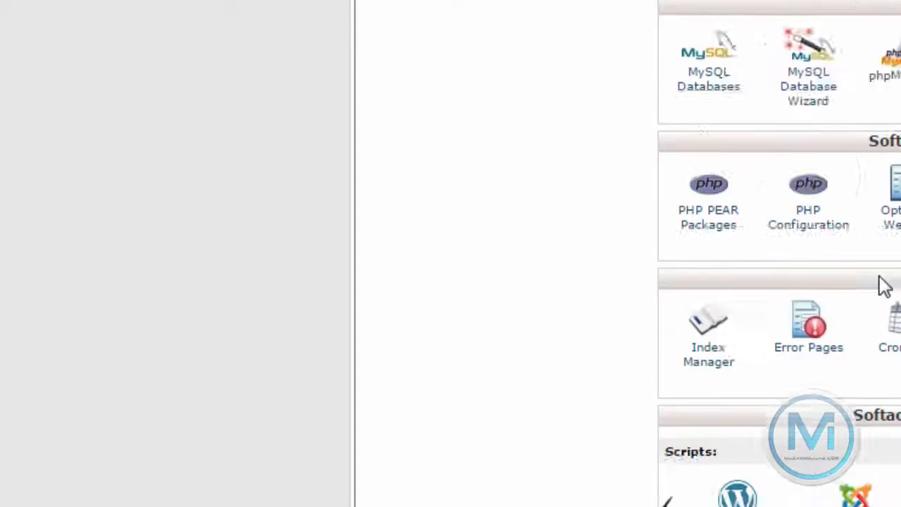
scroll(805, 190, "up", 5)
scroll(736, 111, "up", 5)
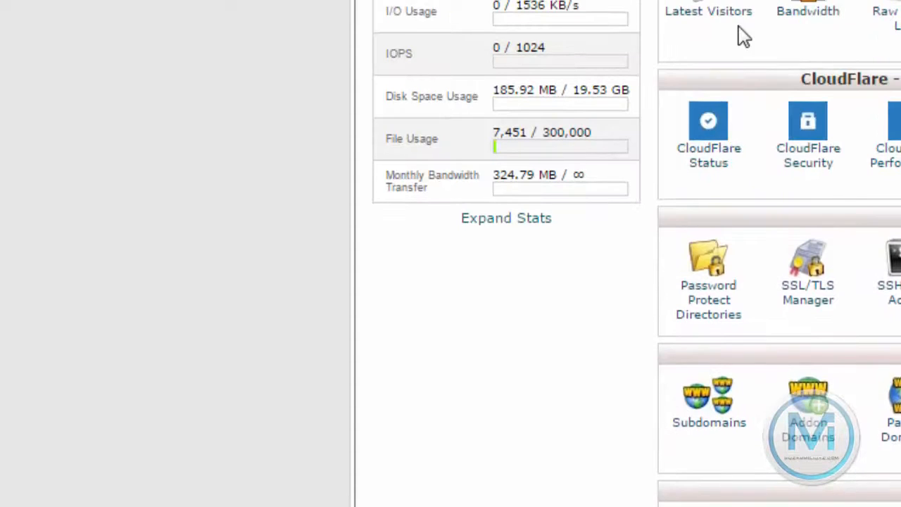
scroll(742, 34, "up", 2)
scroll(814, 201, "down", 6)
scroll(820, 257, "down", 10)
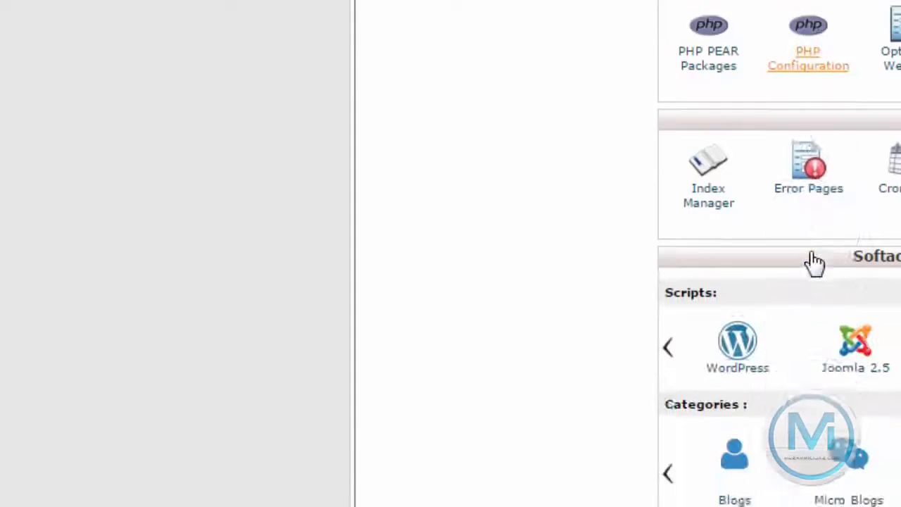
scroll(799, 190, "up", 10)
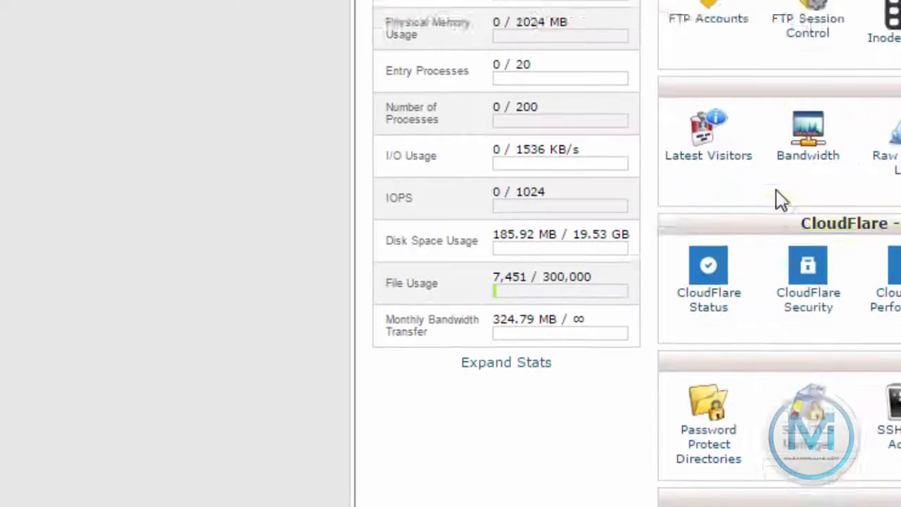
scroll(781, 61, "up", 3)
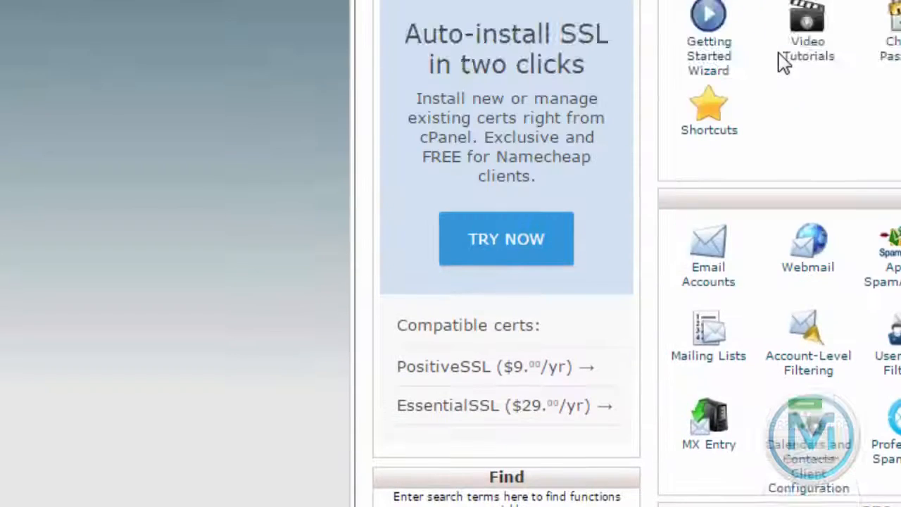
scroll(854, 275, "down", 9)
scroll(858, 280, "down", 5)
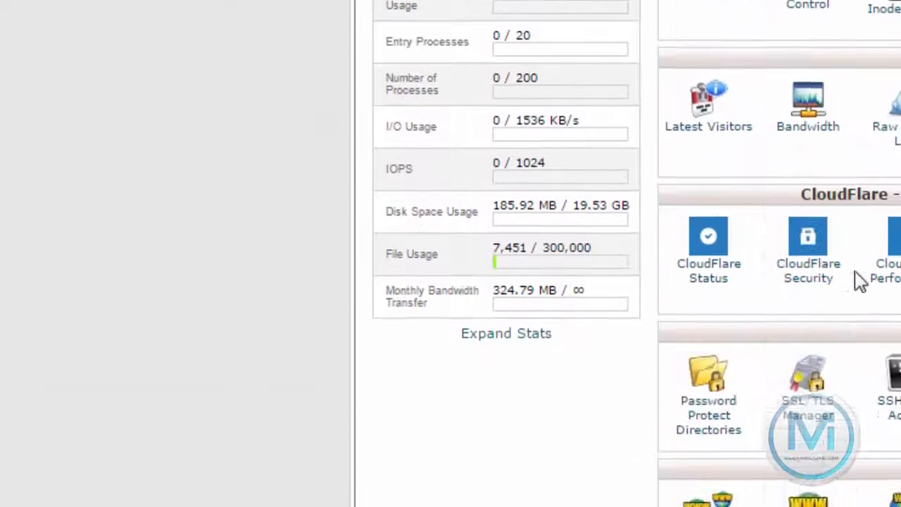
scroll(858, 280, "down", 3)
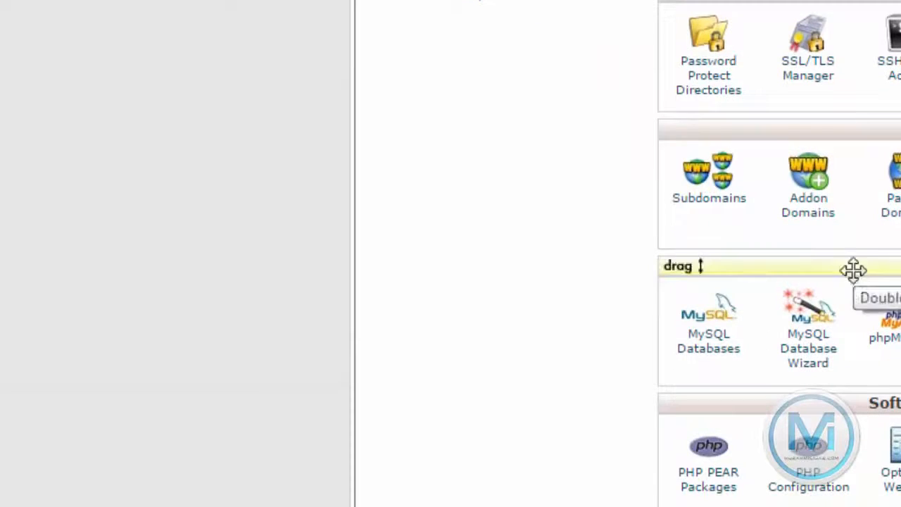
scroll(859, 280, "down", 7)
scroll(857, 279, "down", 2)
scroll(854, 282, "up", 9)
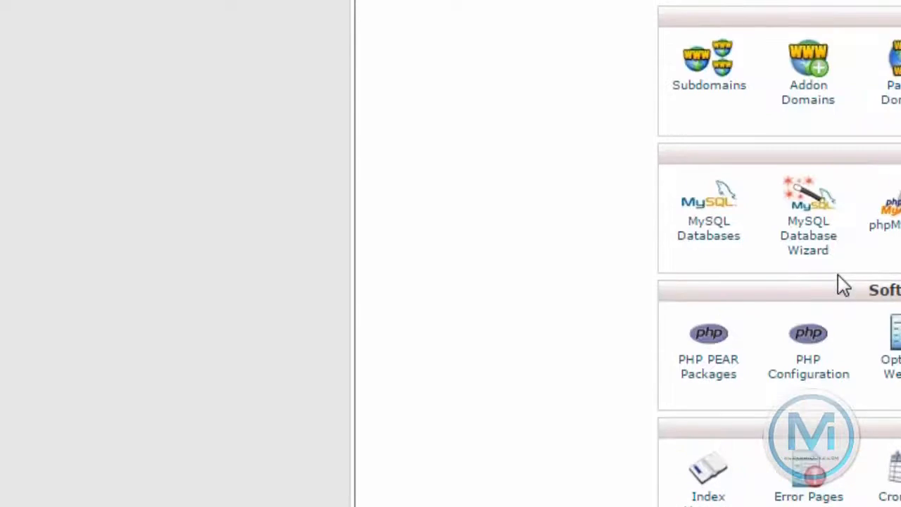
scroll(838, 280, "up", 8)
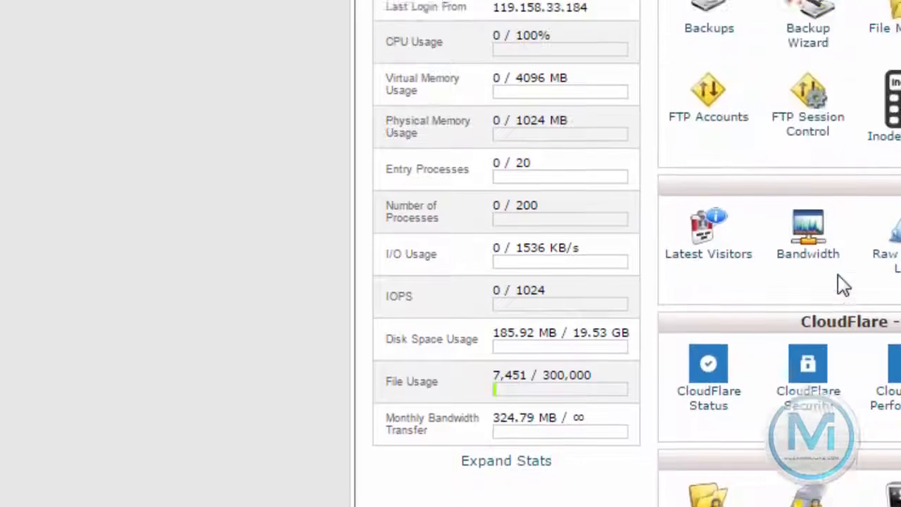
scroll(837, 275, "down", 6)
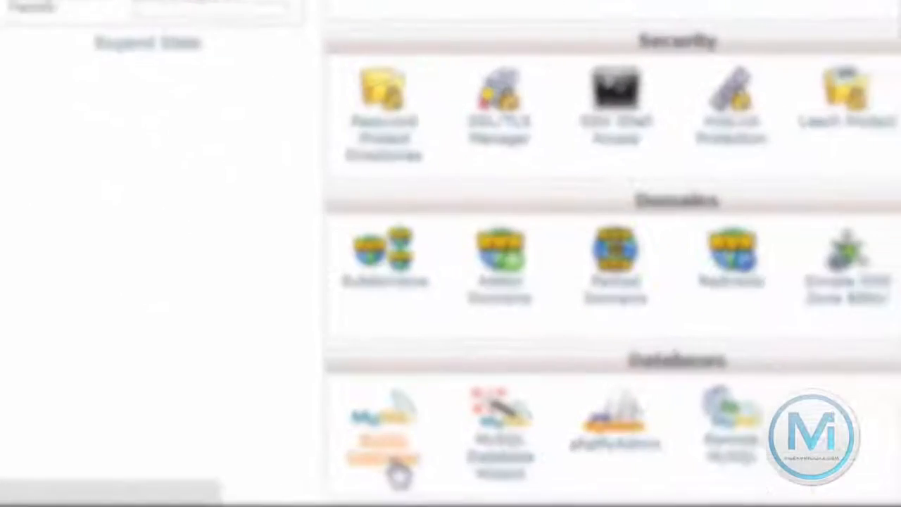
left_click(394, 471)
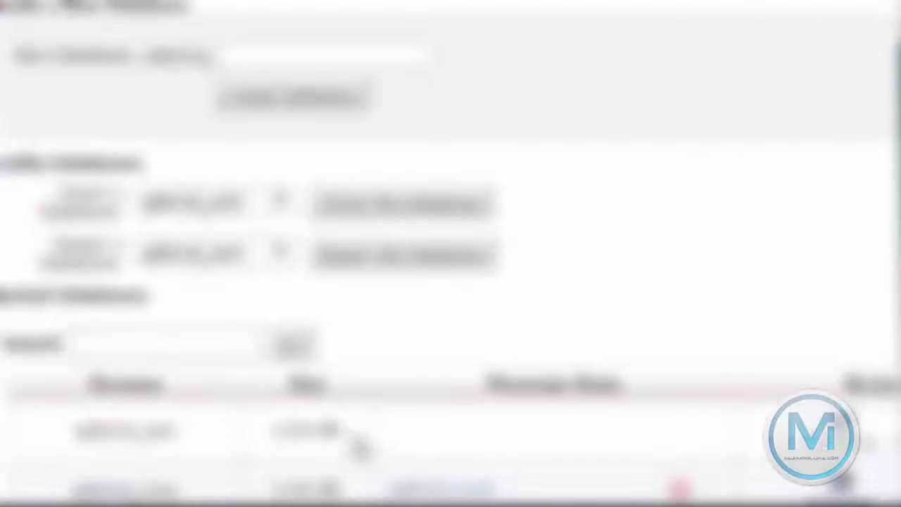
Under Current Databases, highlight the first database name and the second database's privileged user
scroll(295, 119, "down", 3)
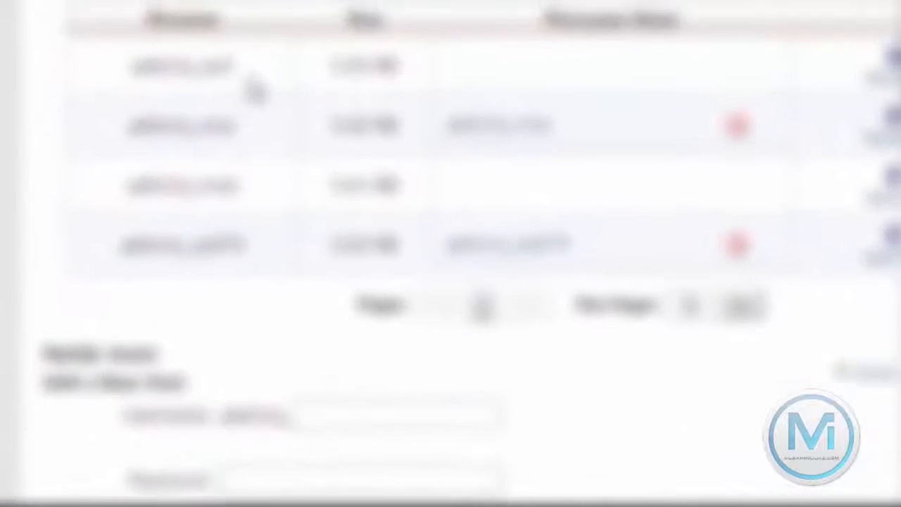
left_click_drag(236, 68, 103, 72)
left_click_drag(144, 20, 295, 21)
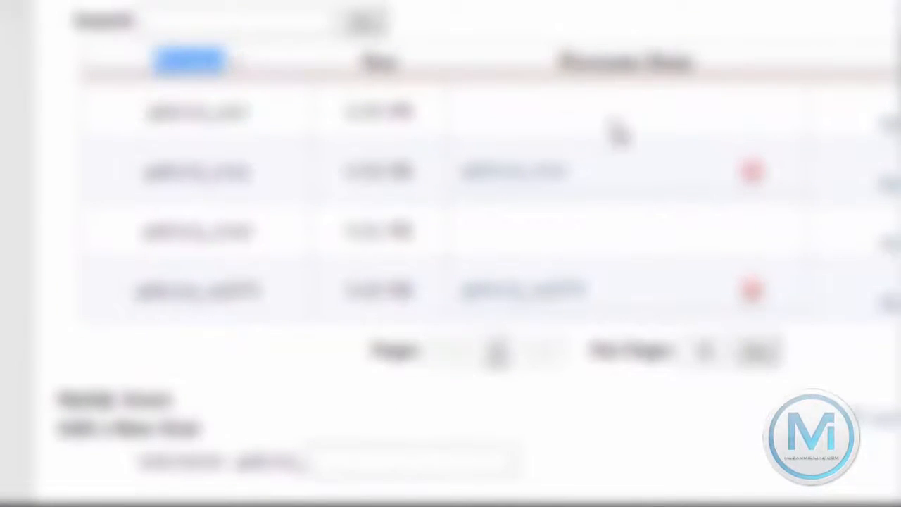
left_click_drag(569, 169, 461, 168)
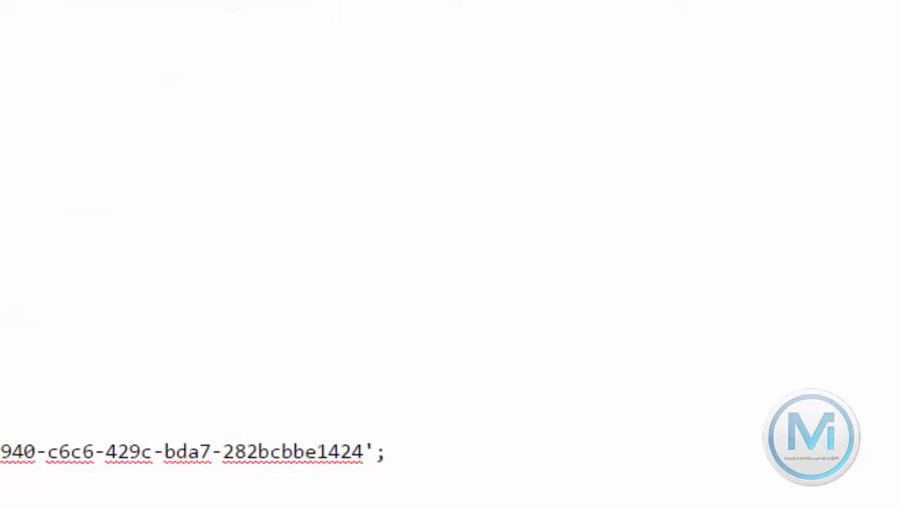
Check that the $dbName value in config.php matches the newly created database
left_click_drag(91, 275, 209, 279)
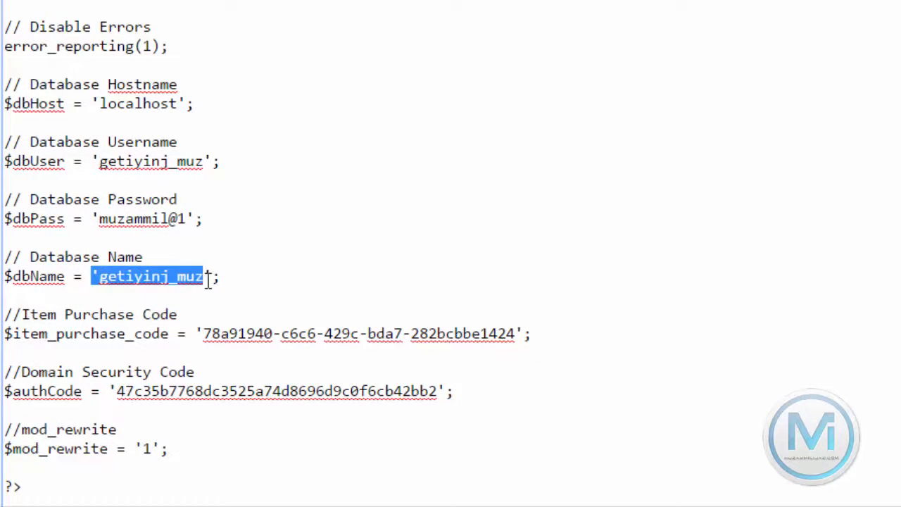
left_click(208, 280)
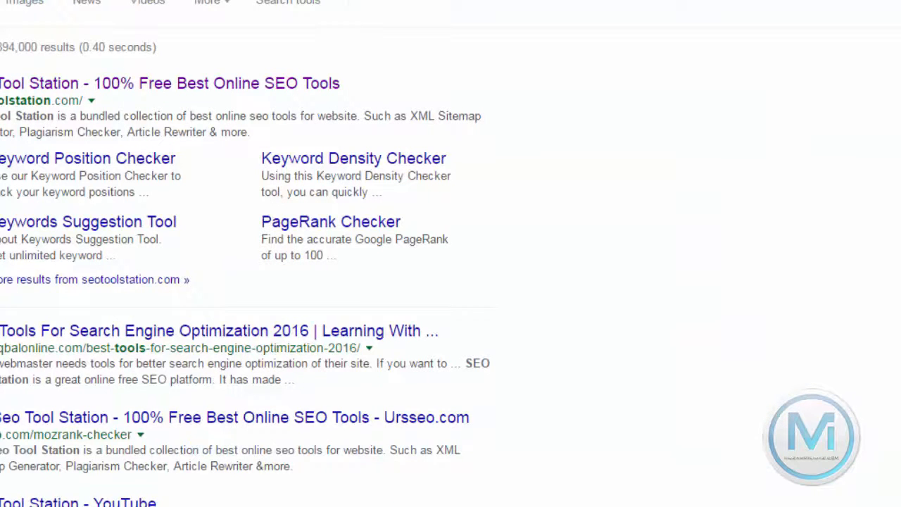
Load the installed site's SEO tools homepage, browse the tools grid, then open its /admin dashboard
type("get")
key("Return")
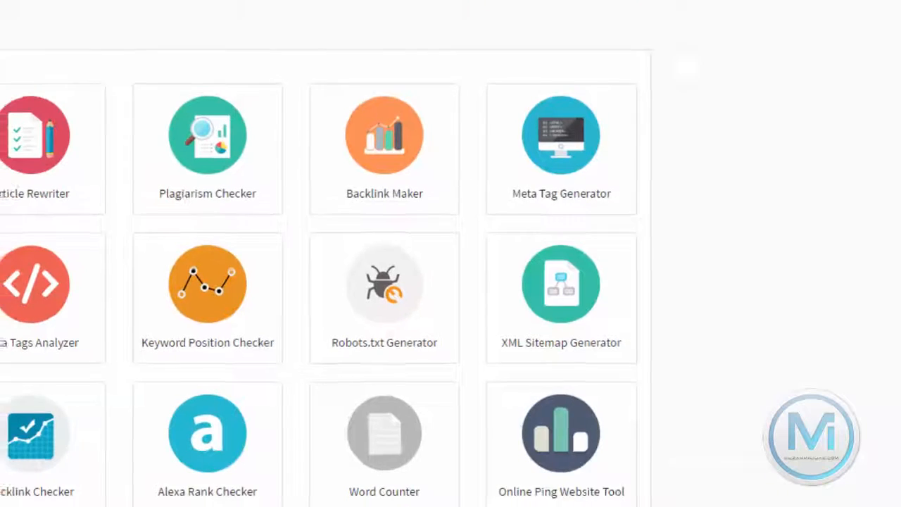
scroll(329, 204, "down", 5)
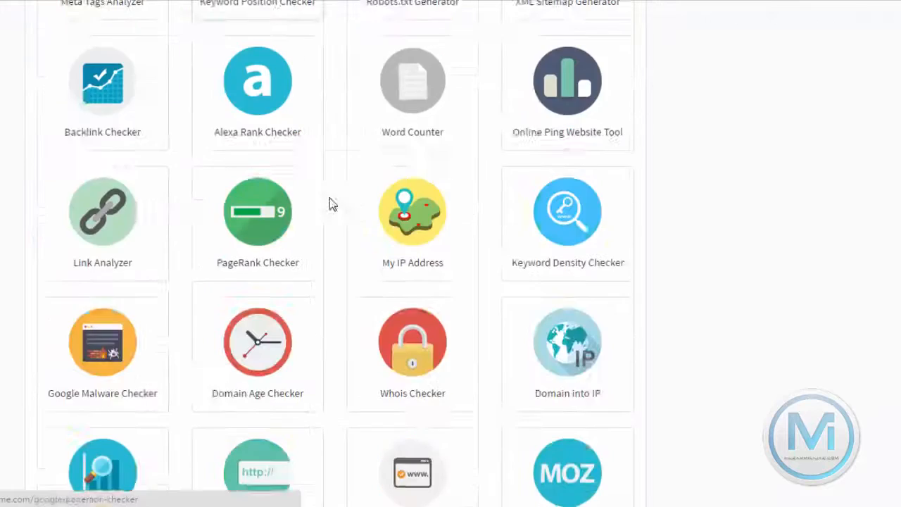
scroll(332, 204, "down", 13)
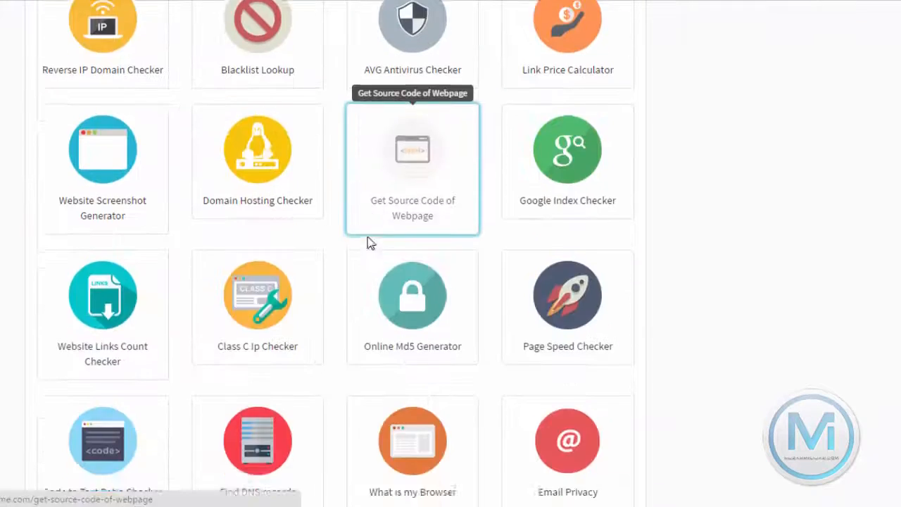
scroll(363, 206, "up", 15)
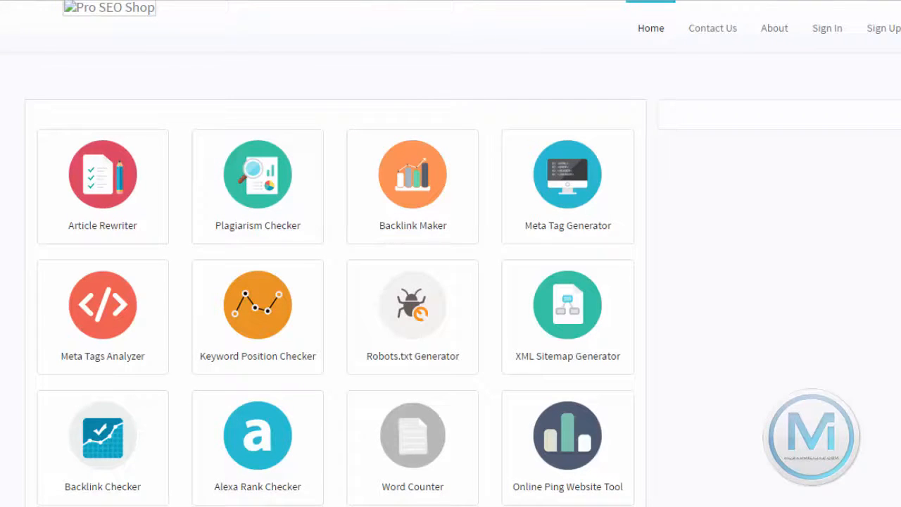
type("/admin")
key("Return")
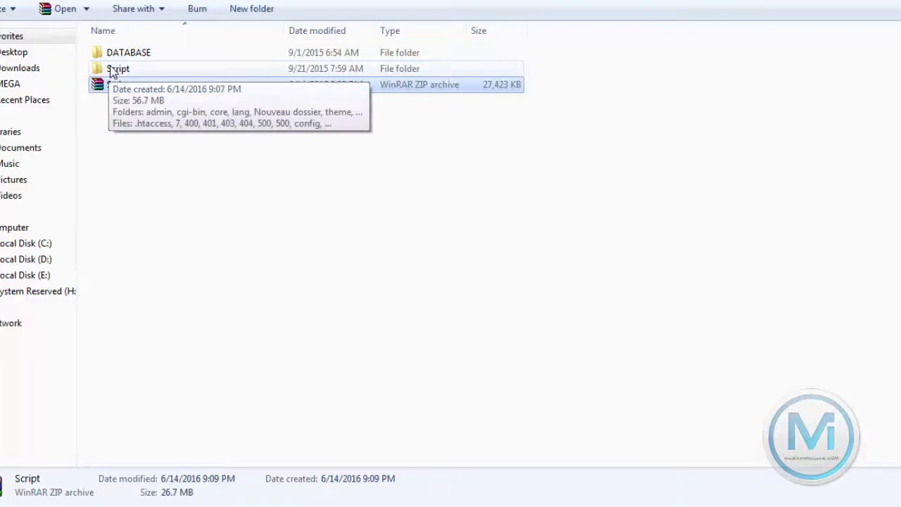
Read the default admin password line in DATABASE's READ ME !! file, then close it
double_click(111, 70)
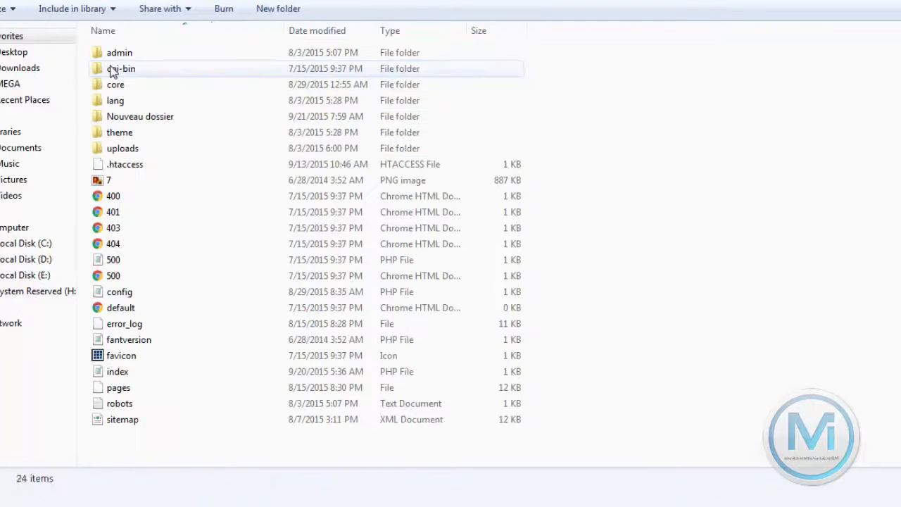
key("BackSpace")
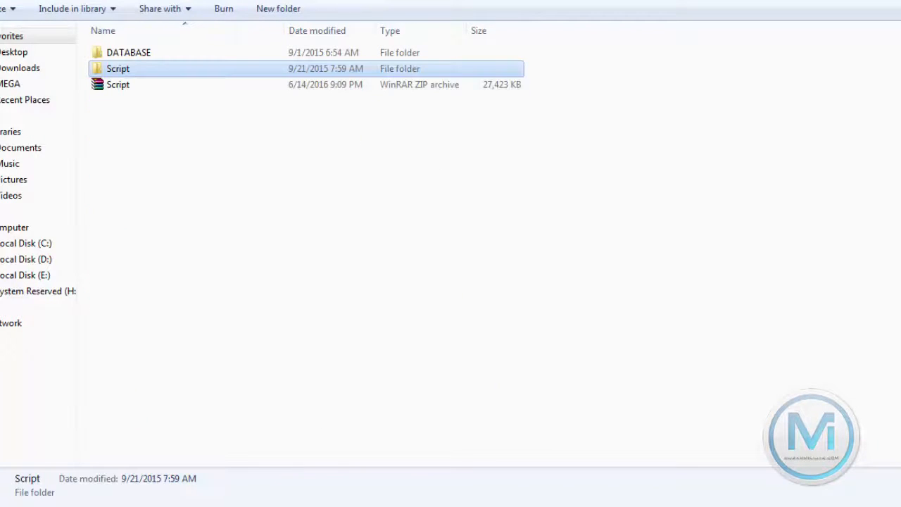
double_click(147, 53)
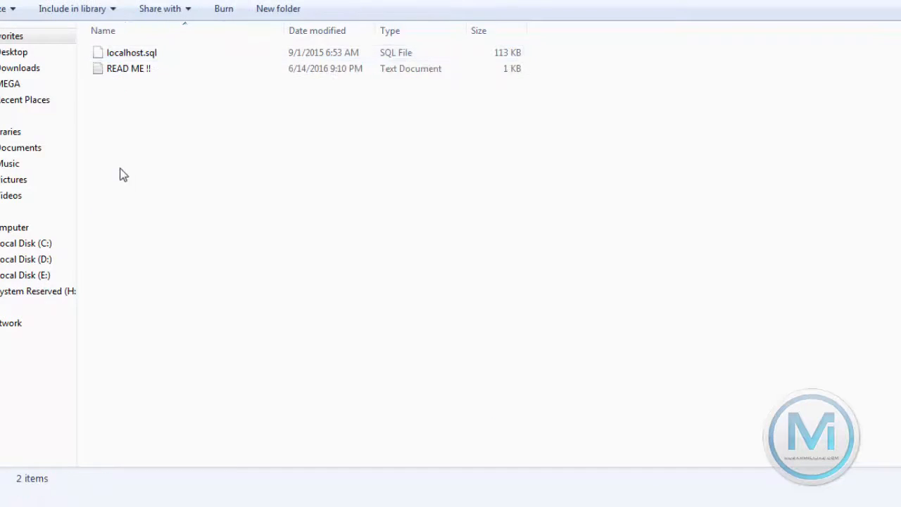
double_click(129, 73)
left_click_drag(307, 109, 86, 125)
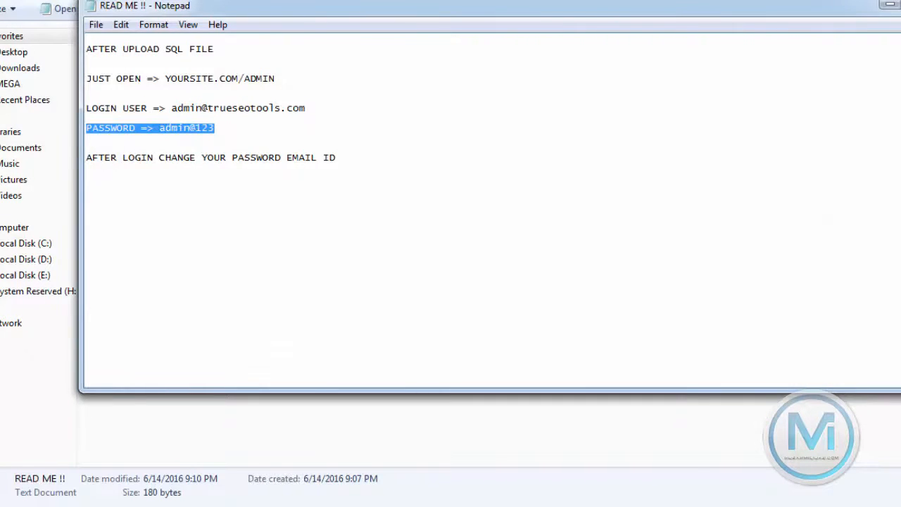
key("alt+F4")
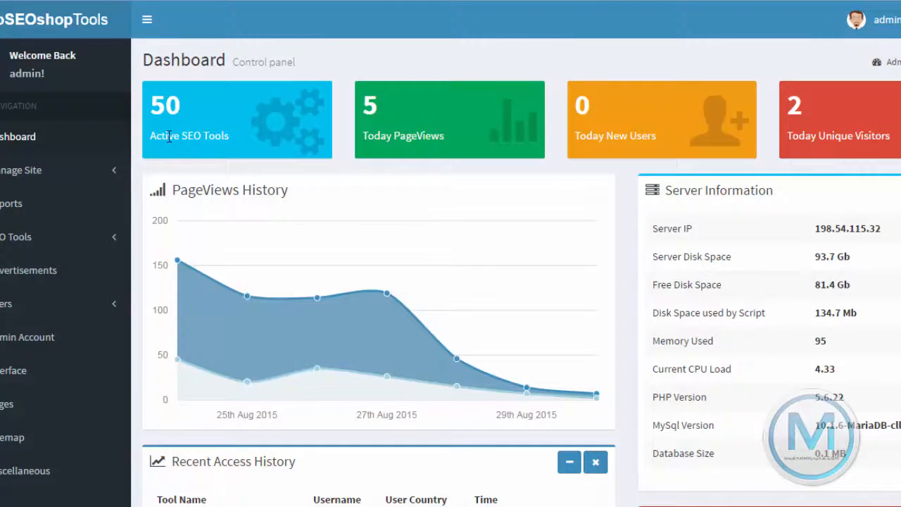
Expand Manage Site in the admin sidebar to list Site Details through Maintenance
scroll(18, 176, "down", 2)
scroll(8, 329, "up", 2)
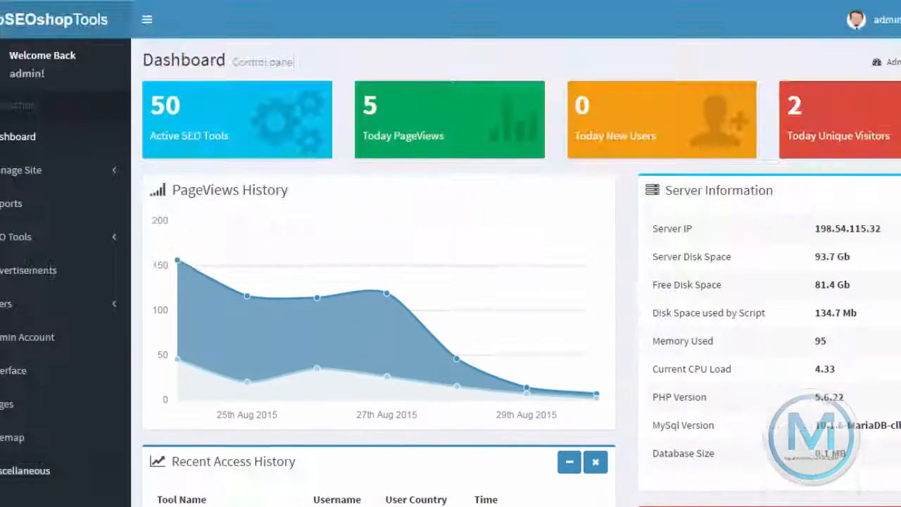
left_click(8, 171)
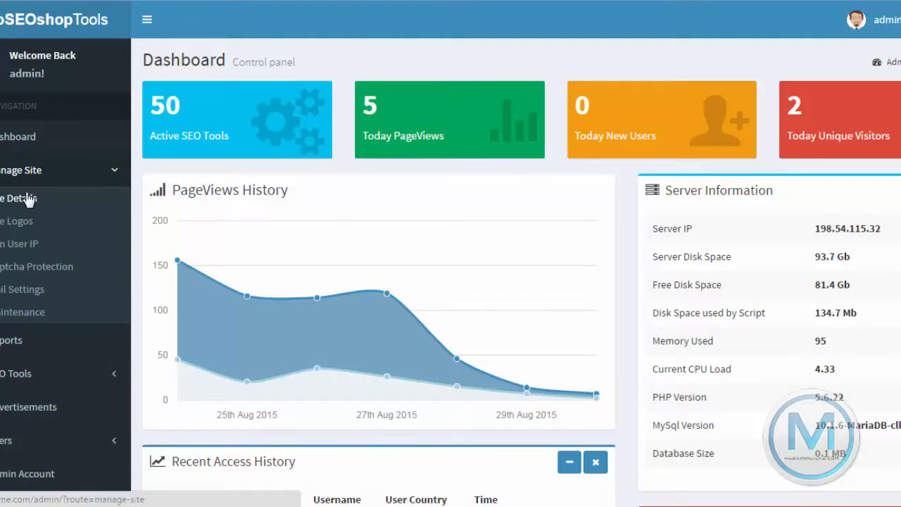
scroll(42, 183, "down", 3)
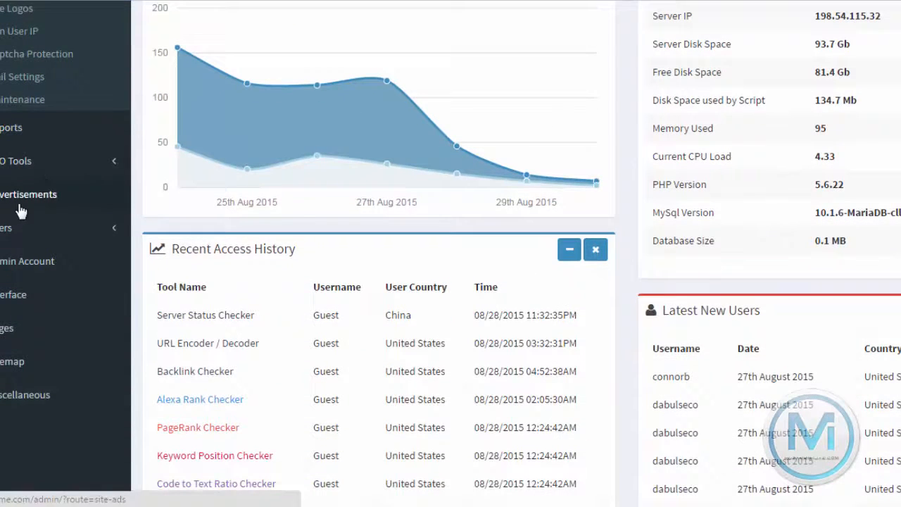
scroll(43, 249, "down", 3)
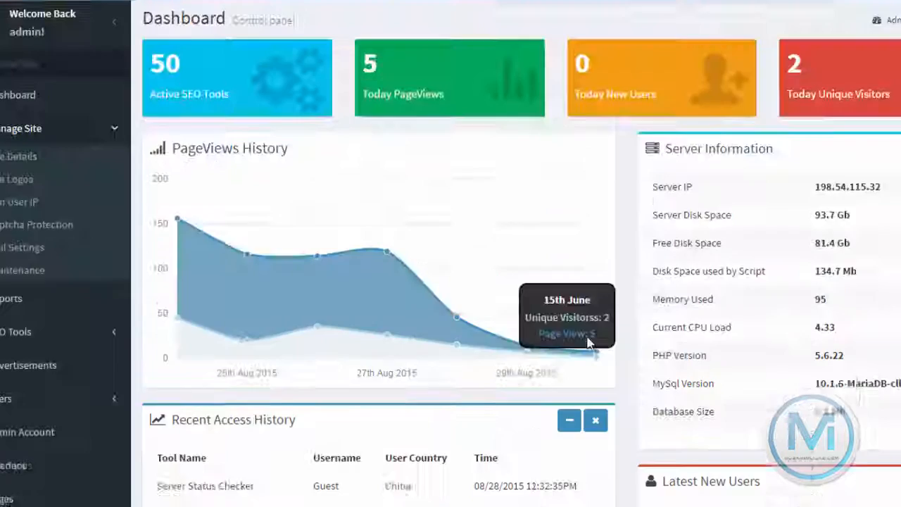
scroll(588, 342, "up", 1)
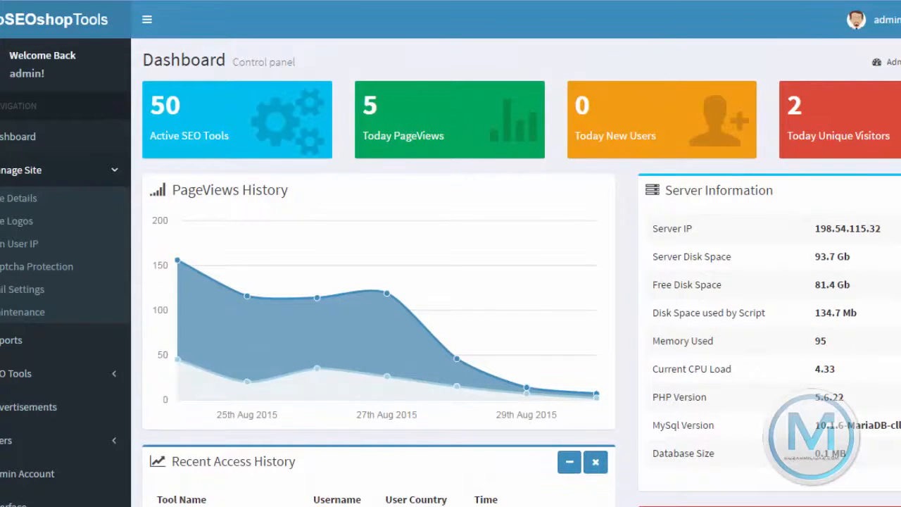
scroll(395, 372, "down", 6)
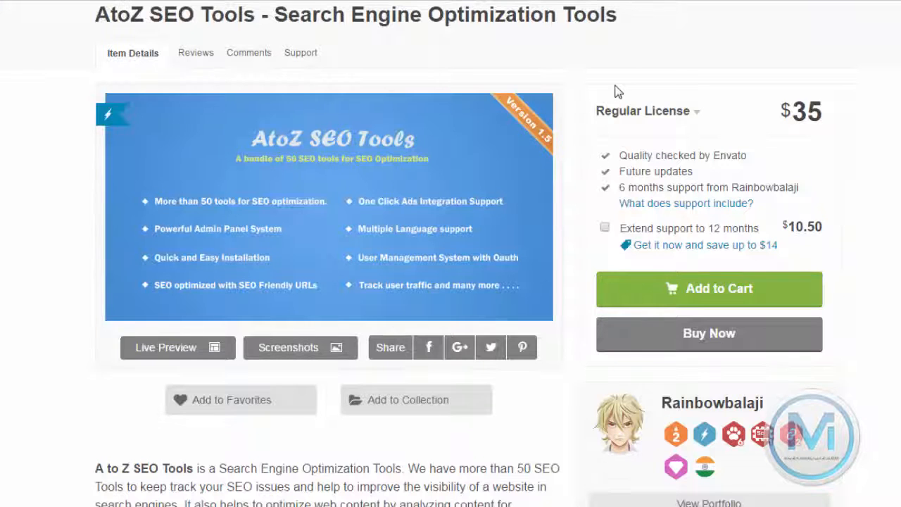
scroll(614, 92, "up", 2)
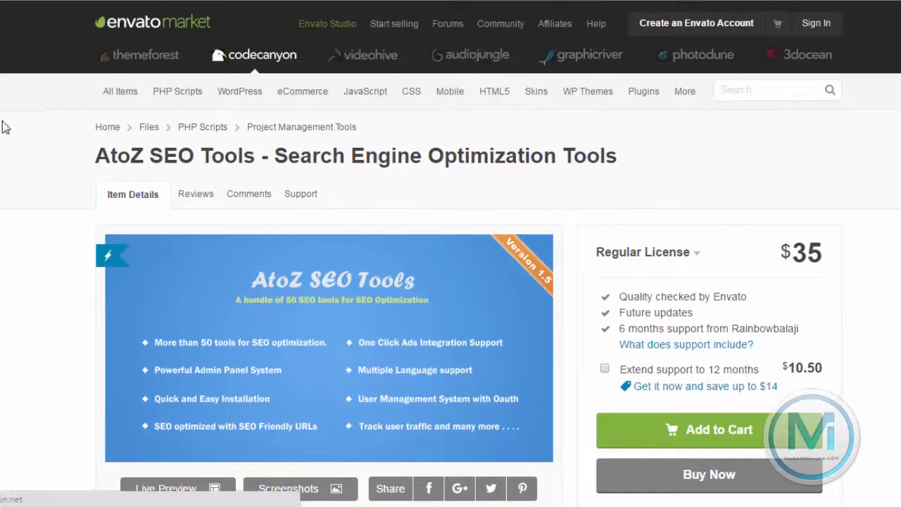
left_click_drag(93, 157, 669, 163)
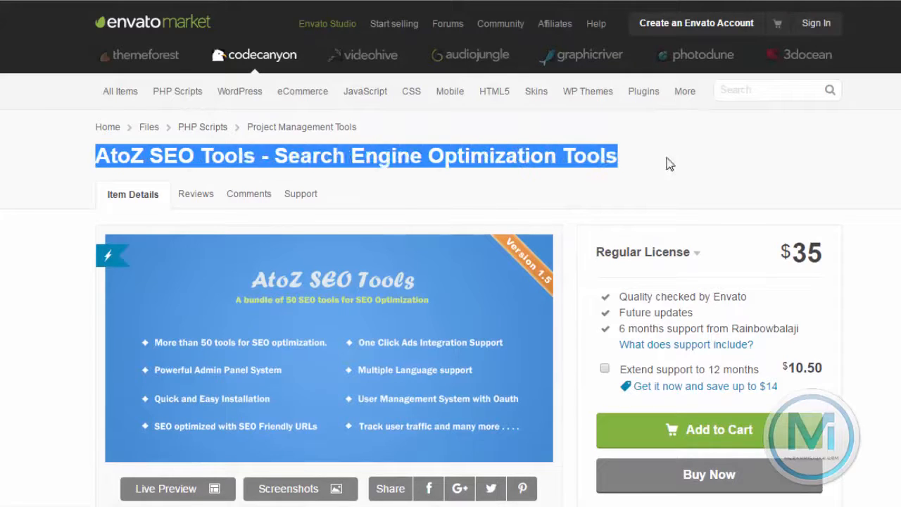
scroll(667, 156, "down", 4)
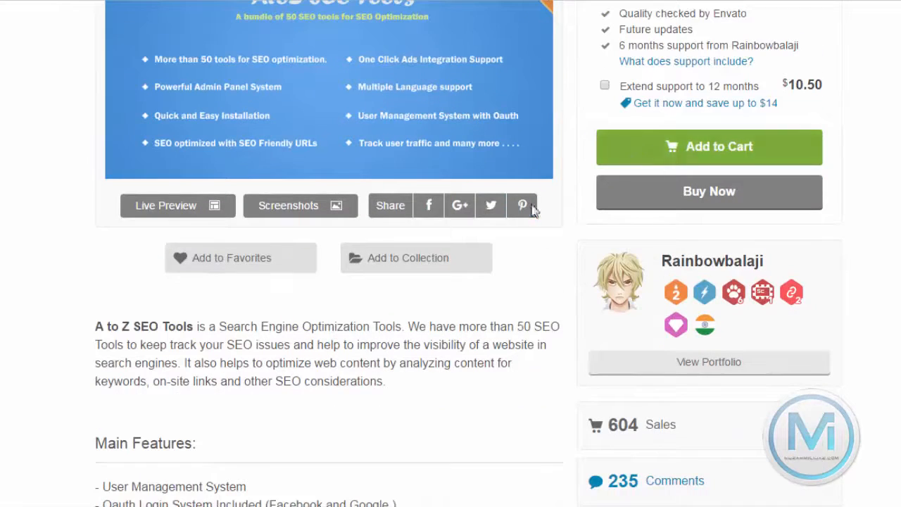
scroll(178, 308, "down", 2)
scroll(178, 308, "down", 1)
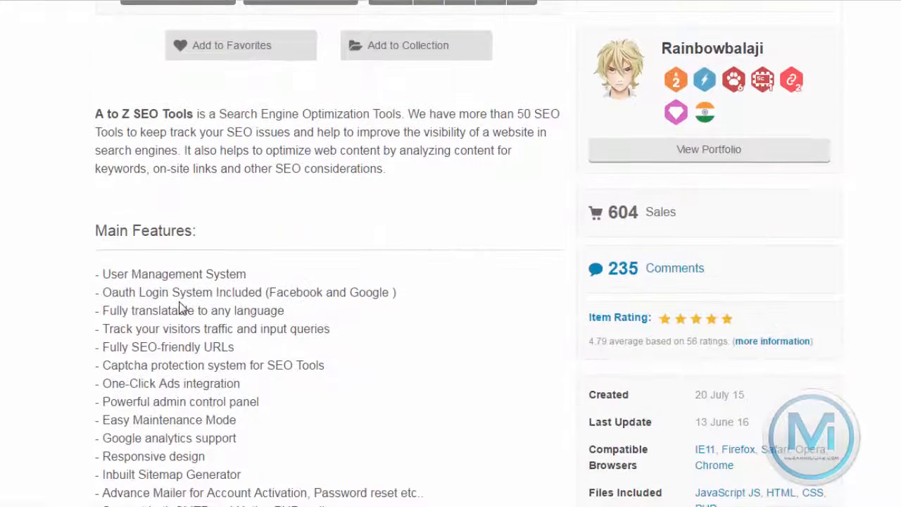
scroll(179, 307, "down", 3)
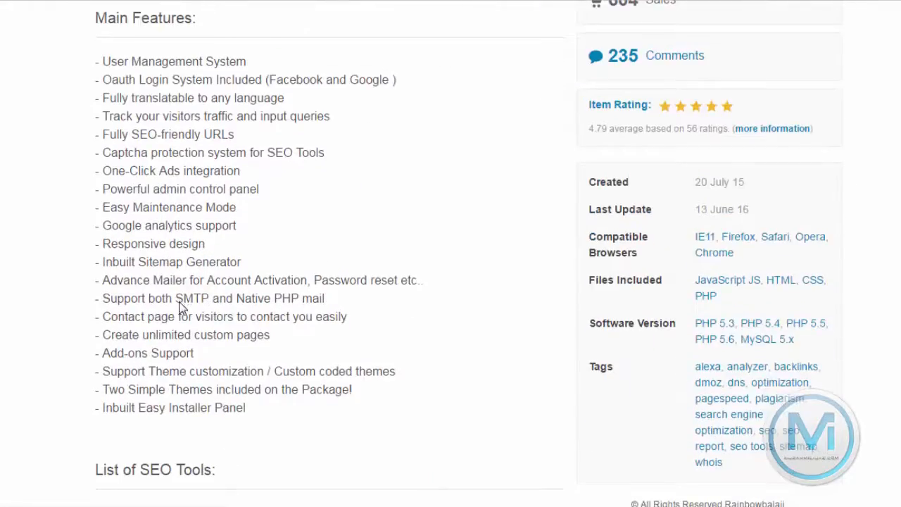
scroll(178, 307, "down", 3)
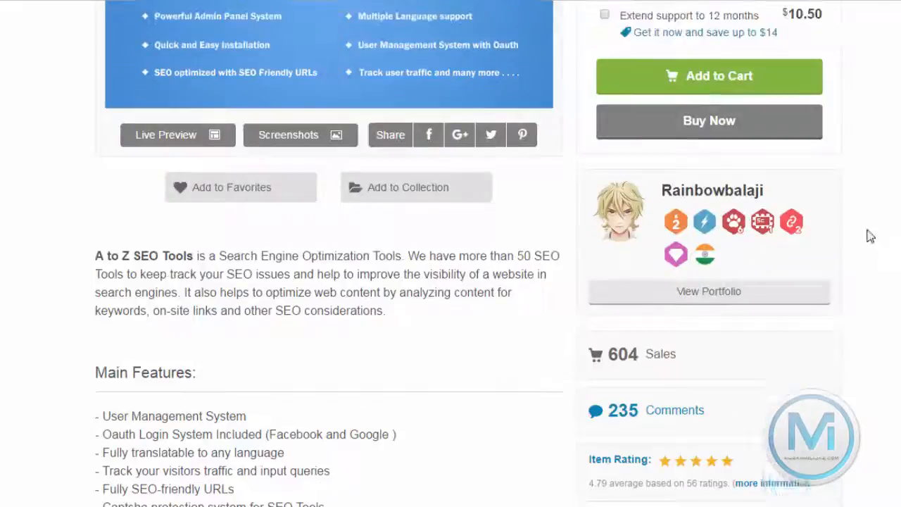
scroll(222, 285, "down", 15)
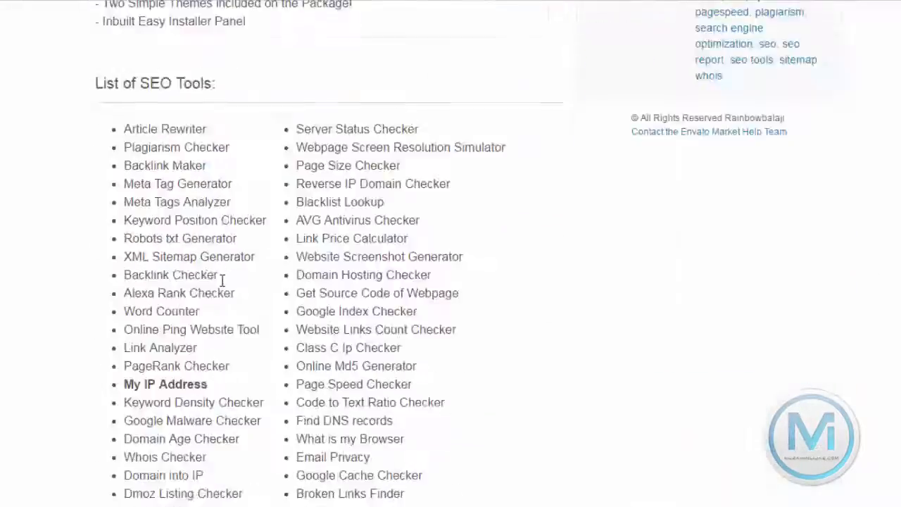
scroll(222, 285, "down", 14)
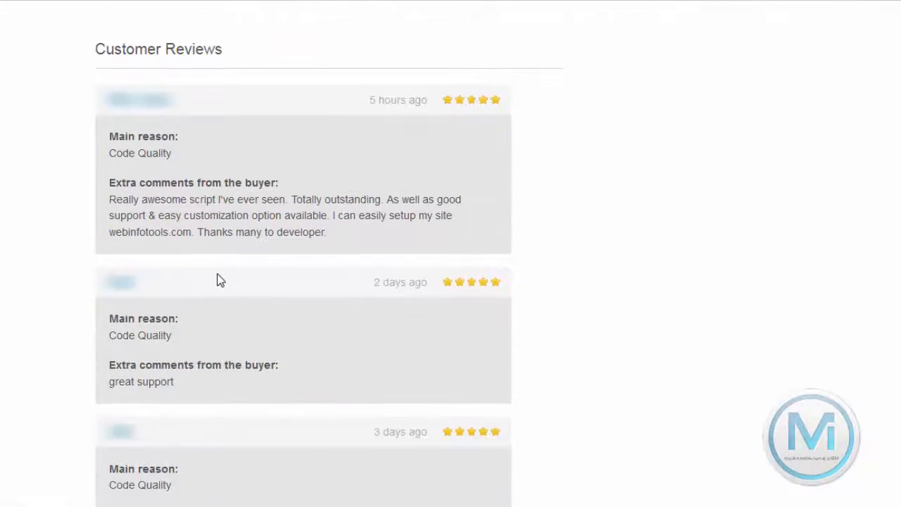
scroll(219, 279, "down", 4)
scroll(219, 279, "down", 2)
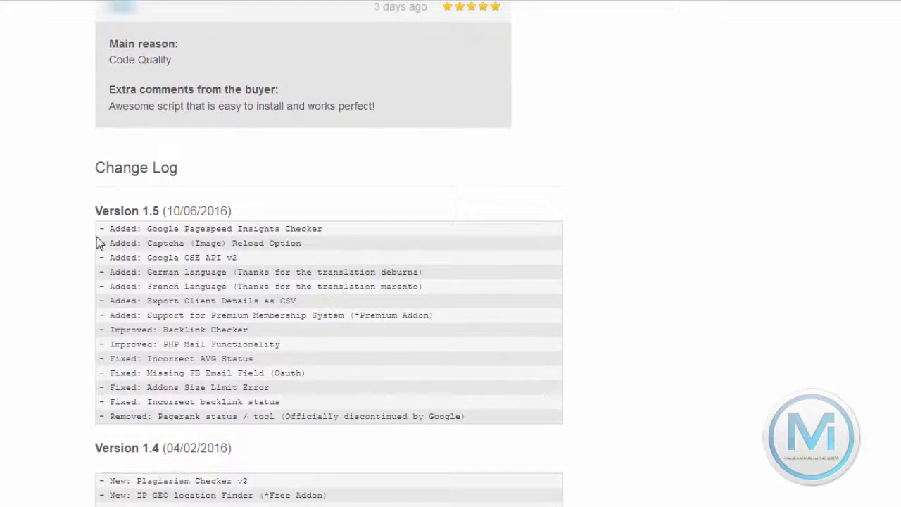
left_click_drag(101, 229, 525, 416)
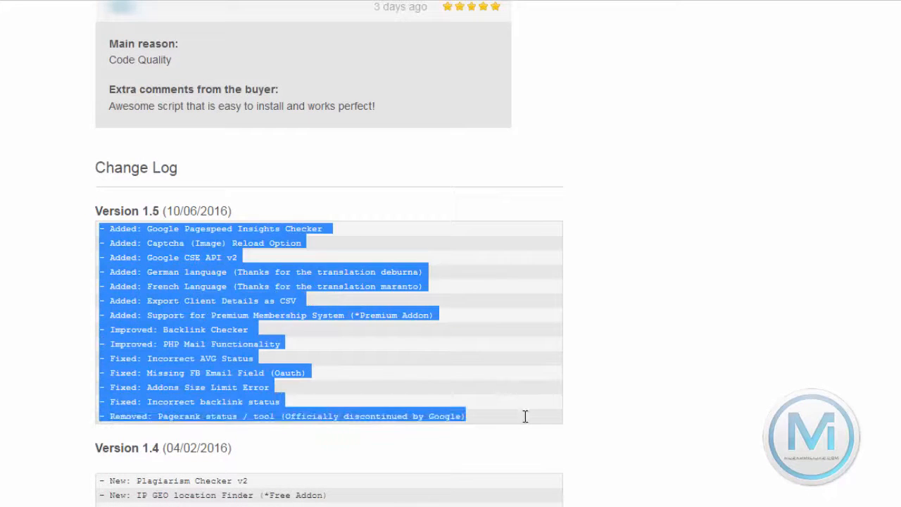
left_click_drag(88, 205, 167, 214)
scroll(335, 242, "up", 20)
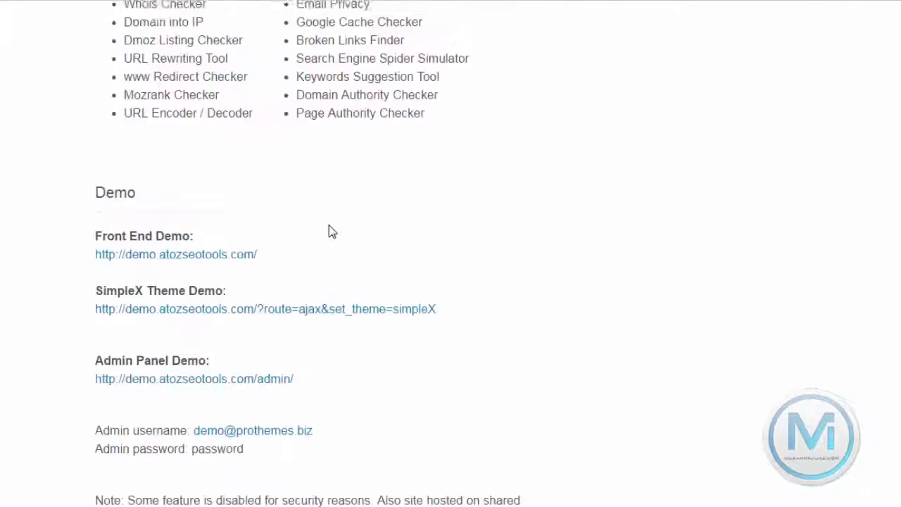
scroll(538, 153, "up", 2)
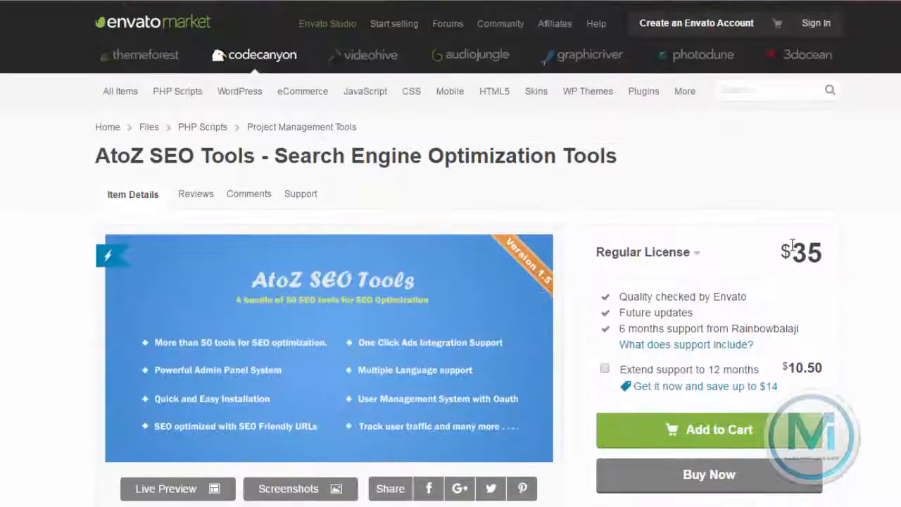
left_click_drag(778, 258, 834, 254)
left_click(836, 260)
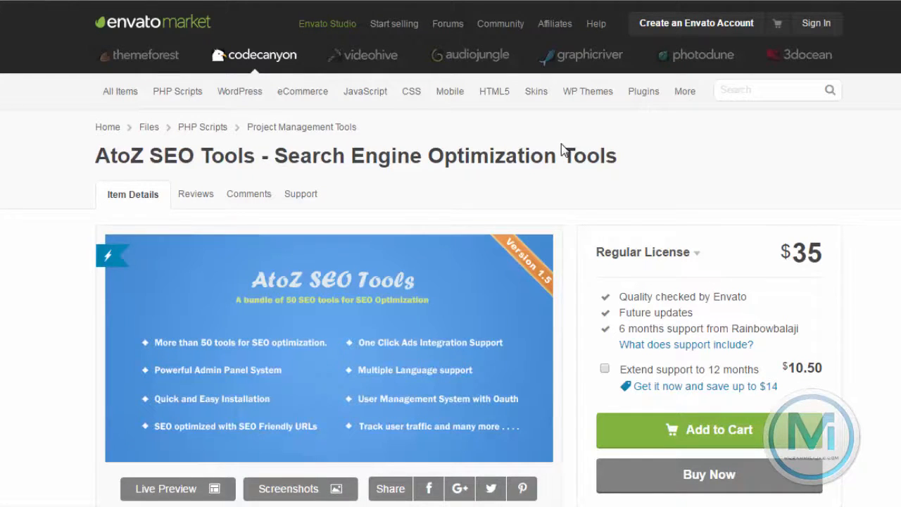
scroll(561, 149, "down", 3)
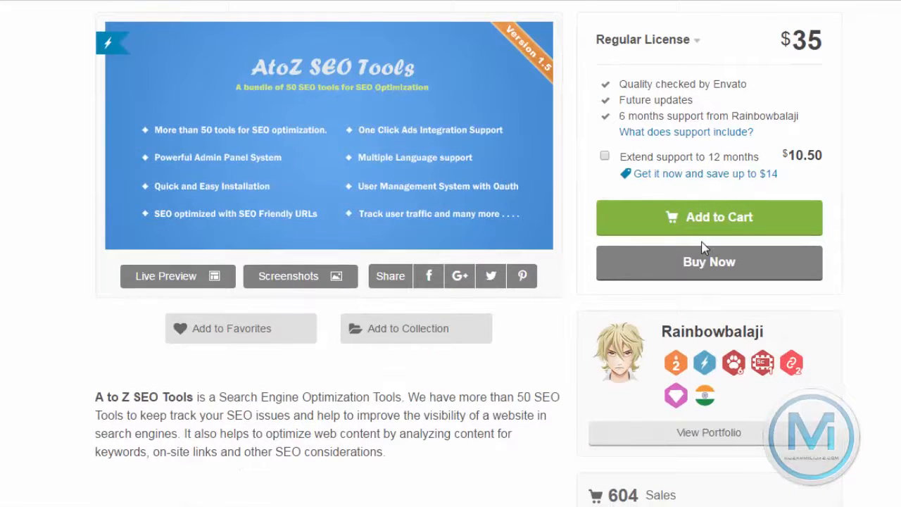
scroll(453, 232, "down", 1)
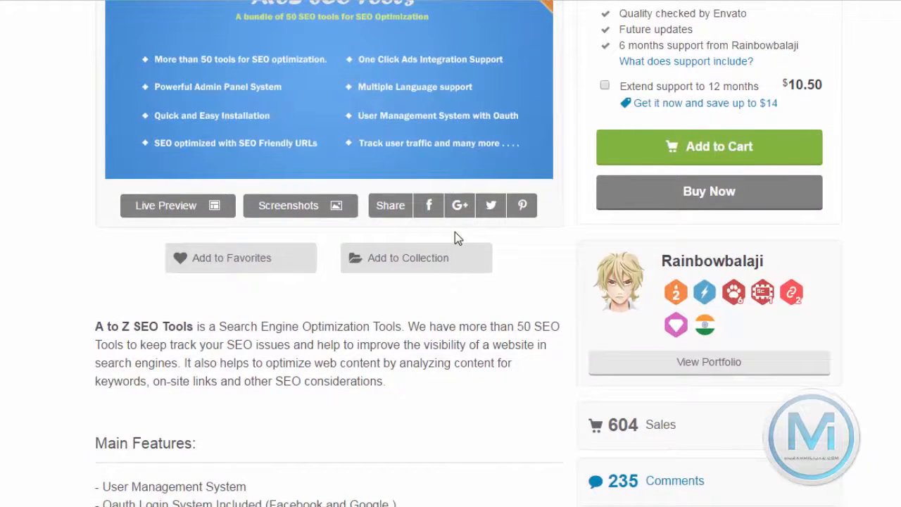
scroll(454, 233, "up", 3)
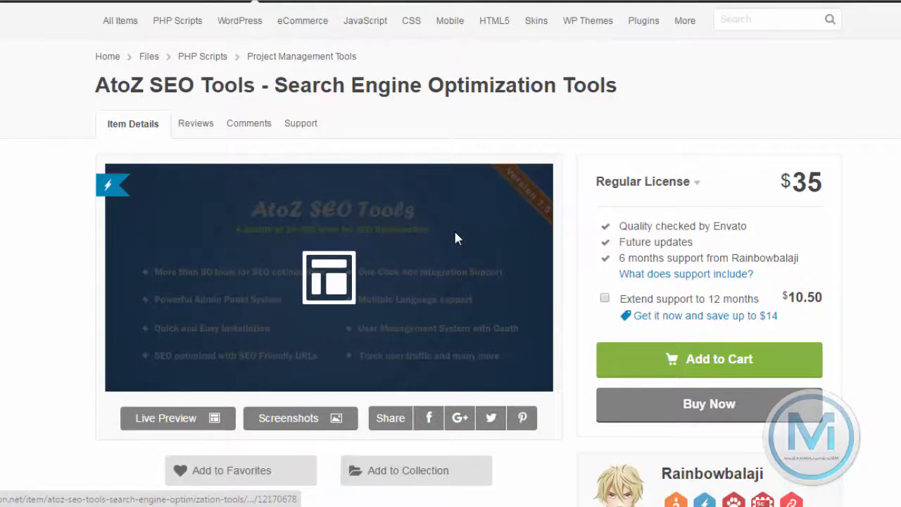
scroll(454, 238, "down", 3)
left_click(180, 206)
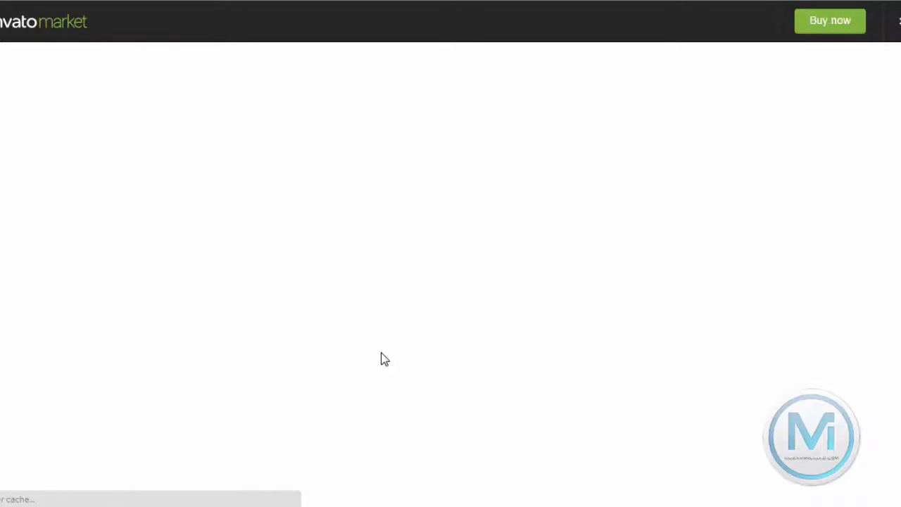
scroll(383, 355, "down", 2)
scroll(384, 354, "up", 2)
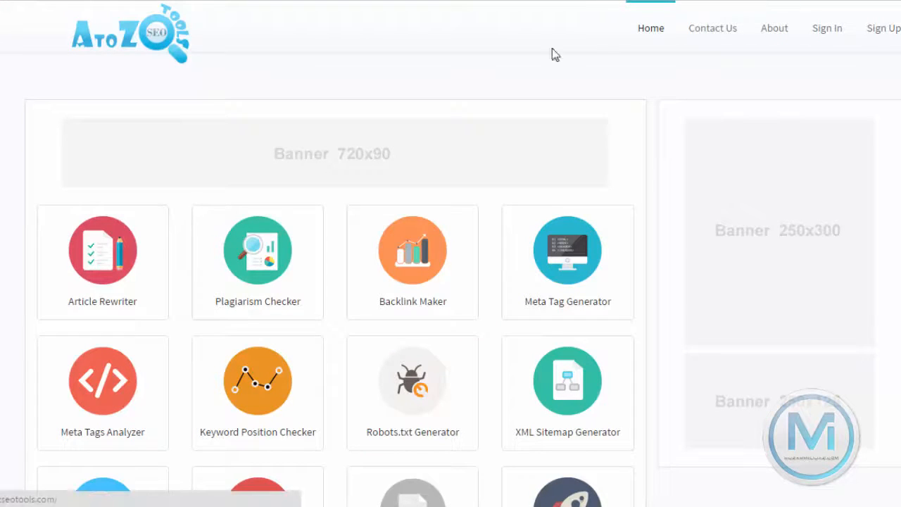
scroll(255, 261, "down", 8)
scroll(256, 262, "down", 15)
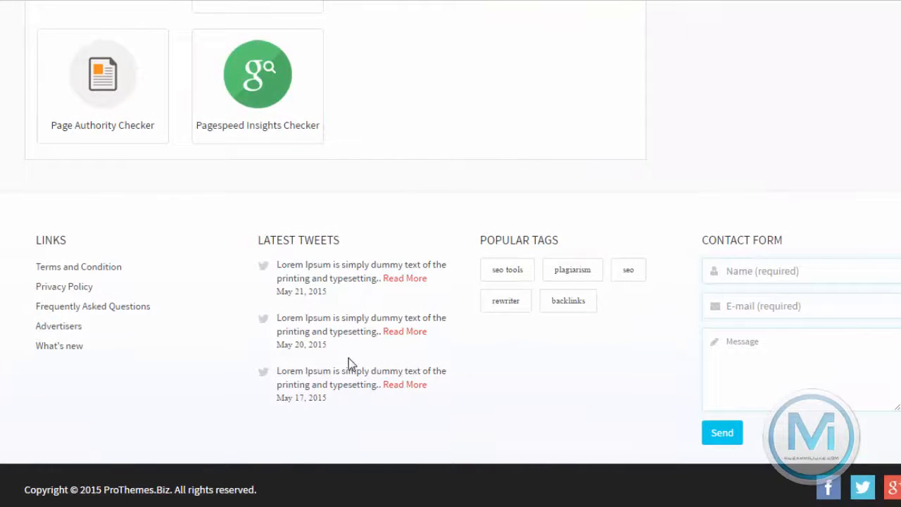
key("ctrl+Tab")
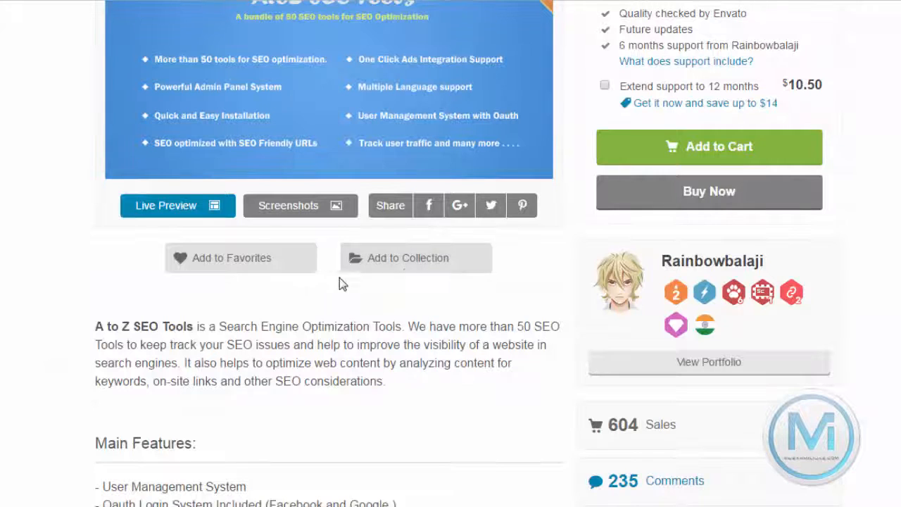
scroll(274, 289, "down", 15)
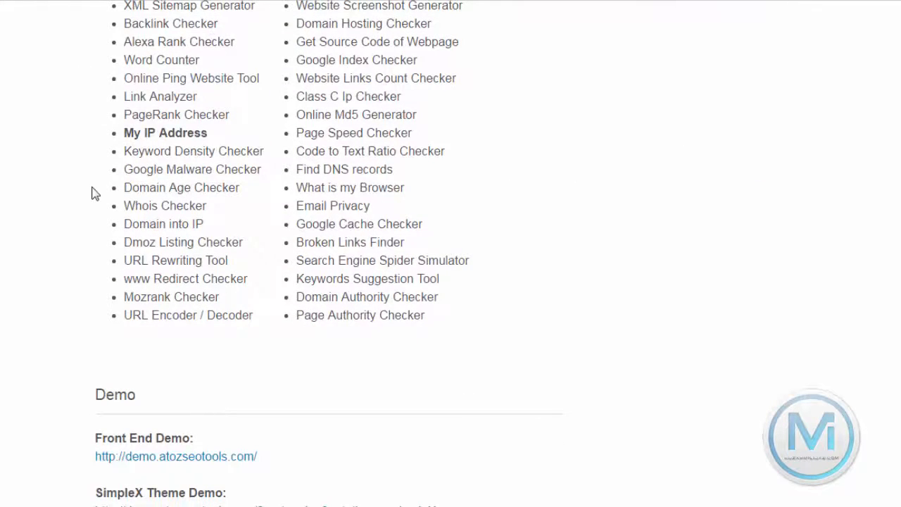
scroll(95, 194, "down", 3)
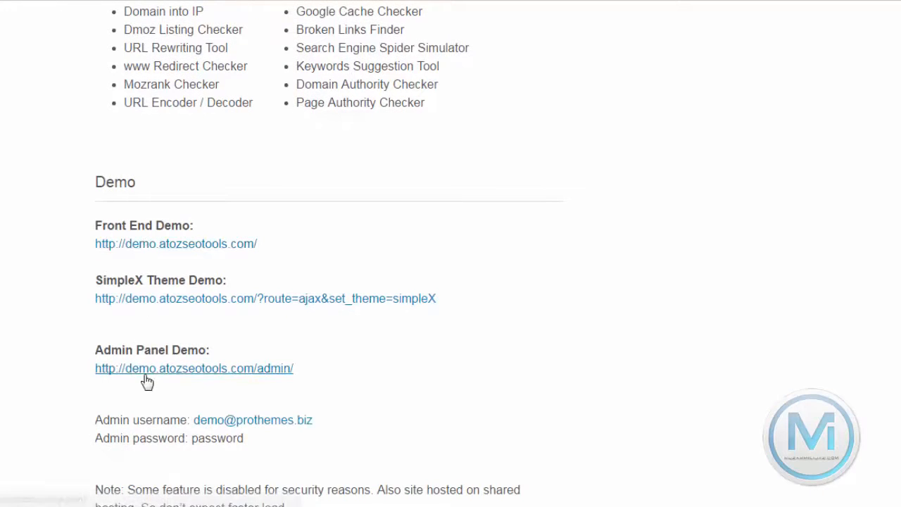
scroll(152, 366, "down", 3)
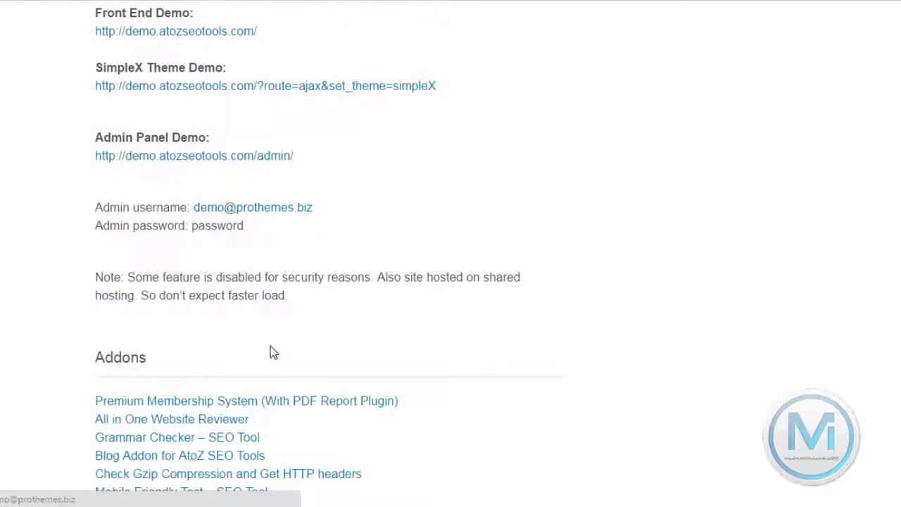
scroll(274, 352, "down", 14)
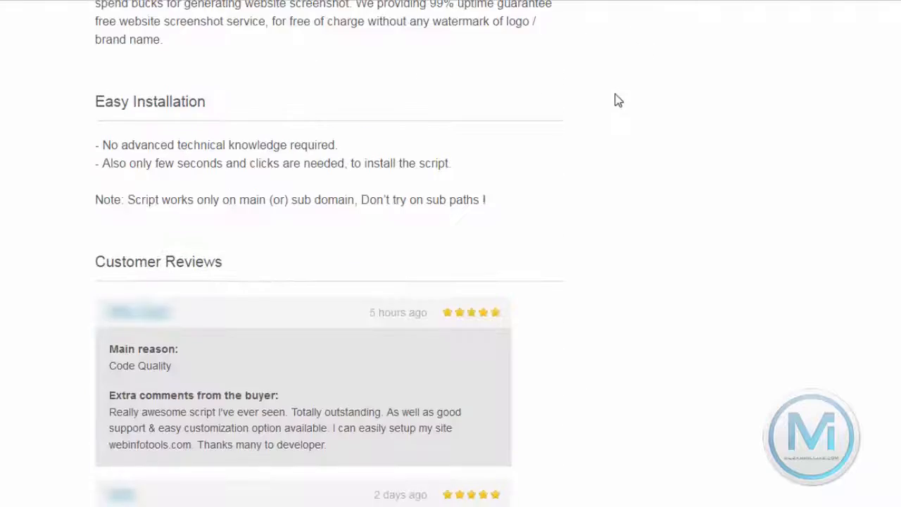
scroll(617, 101, "down", 8)
scroll(780, 249, "up", 20)
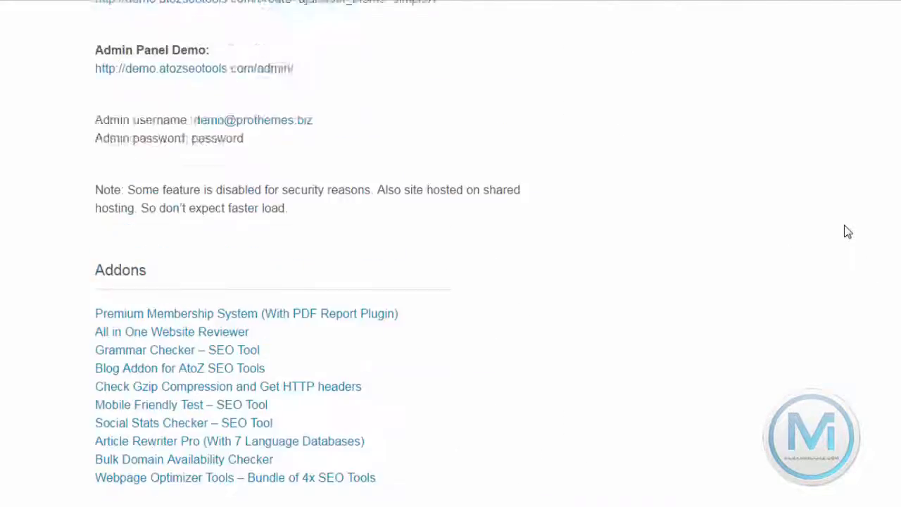
scroll(847, 233, "up", 15)
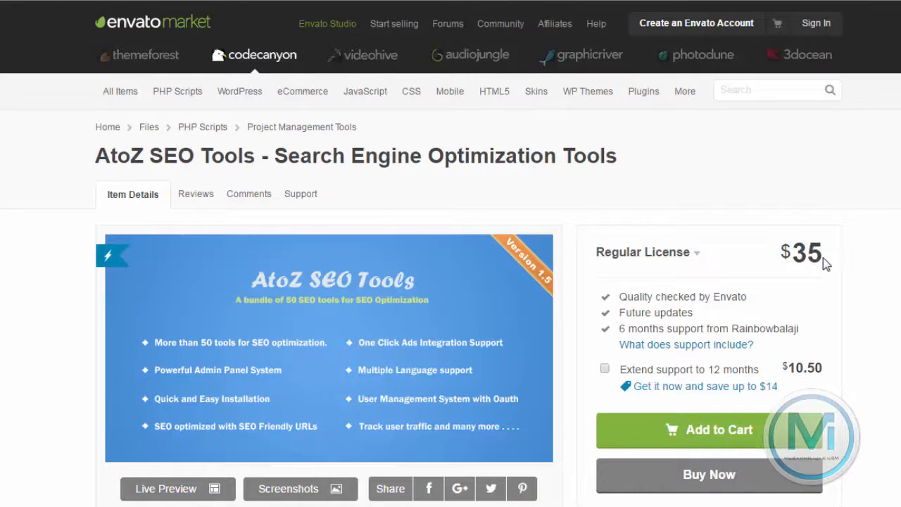
left_click_drag(822, 257, 766, 246)
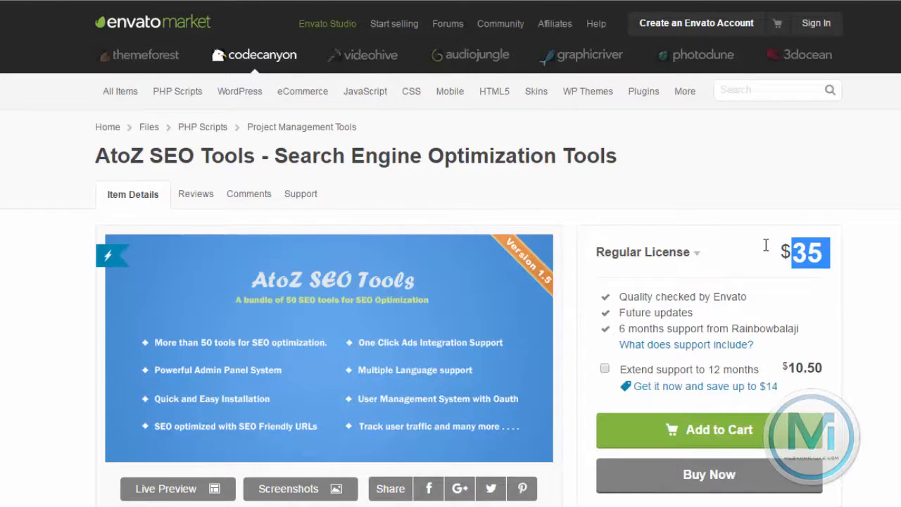